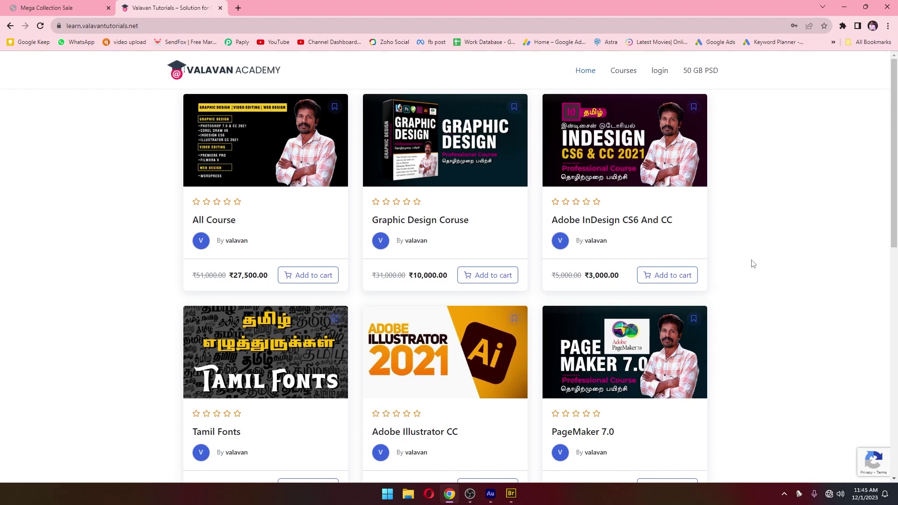
Show the 1000 GB Mega Collection Sale page in Chrome, then bring up Adobe Bridge's 3D Text Effects folder
{"action": "left_click", "coordinate": [71, 6]}
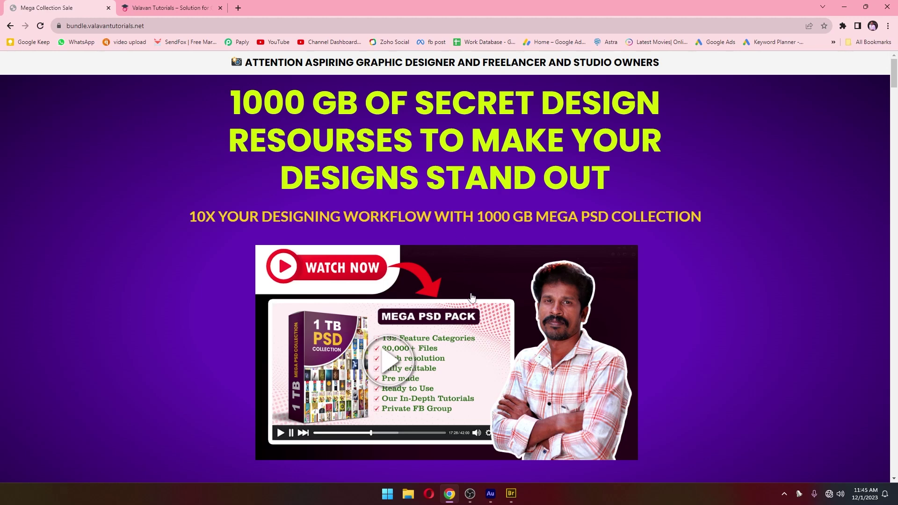
{"action": "left_click", "coordinate": [511, 494]}
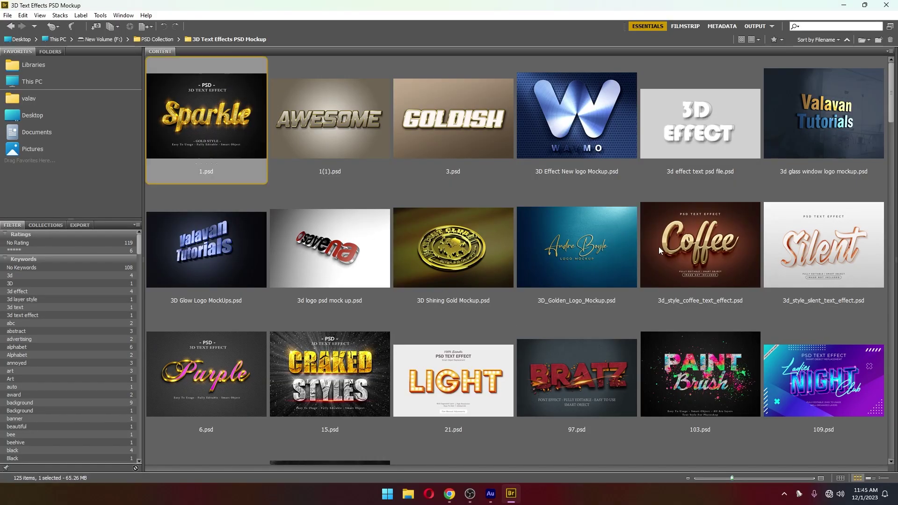
Scroll down the Bridge mockup grid and select the VT 15 glass window logo mockup
{"action": "scroll", "coordinate": [659, 247], "scroll_direction": "down", "scroll_amount": 3}
{"action": "scroll", "coordinate": [661, 248], "scroll_direction": "down", "scroll_amount": 3}
{"action": "scroll", "coordinate": [662, 253], "scroll_direction": "down", "scroll_amount": 5}
{"action": "scroll", "coordinate": [664, 256], "scroll_direction": "down", "scroll_amount": 5}
{"action": "scroll", "coordinate": [664, 262], "scroll_direction": "down", "scroll_amount": 5}
{"action": "scroll", "coordinate": [657, 274], "scroll_direction": "down", "scroll_amount": 3}
{"action": "scroll", "coordinate": [608, 290], "scroll_direction": "down", "scroll_amount": 5}
{"action": "scroll", "coordinate": [545, 302], "scroll_direction": "down", "scroll_amount": 5}
{"action": "scroll", "coordinate": [545, 304], "scroll_direction": "down", "scroll_amount": 3}
{"action": "scroll", "coordinate": [546, 304], "scroll_direction": "down", "scroll_amount": 3}
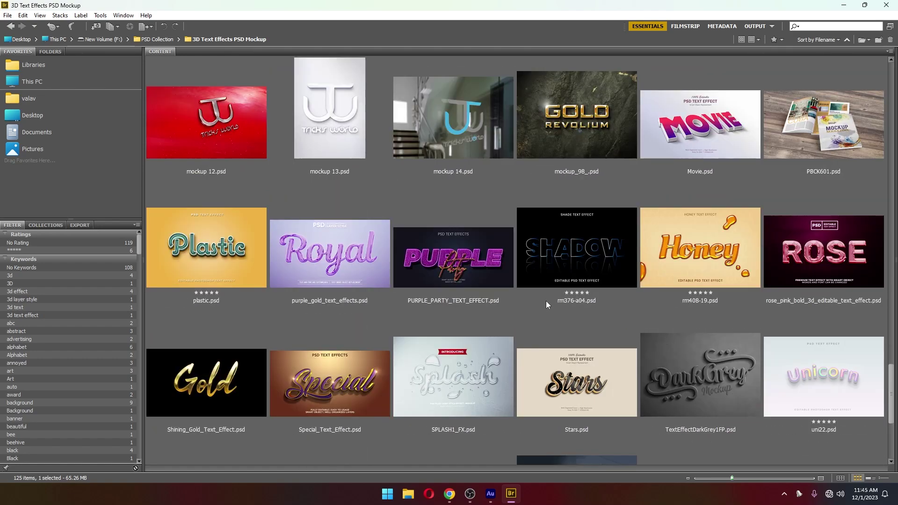
{"action": "scroll", "coordinate": [546, 301], "scroll_direction": "down", "scroll_amount": 5}
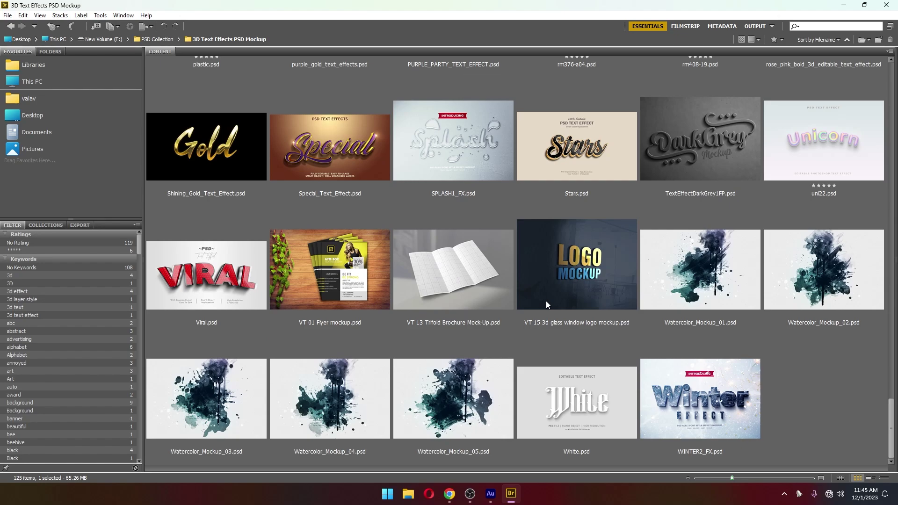
{"action": "left_click", "coordinate": [574, 282]}
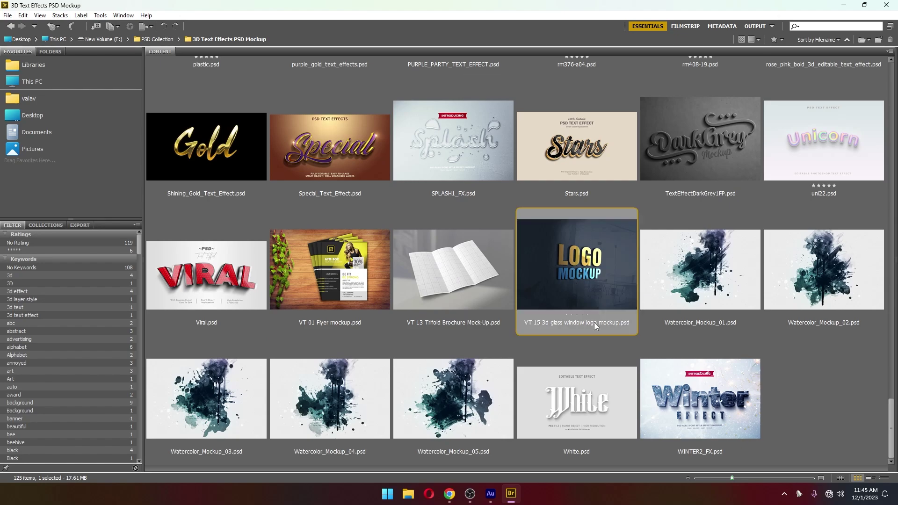
Preview the 6.psd, 15.psd, 21.psd and 97.psd text effects, then search Windows for 'pho'
{"action": "scroll", "coordinate": [594, 322], "scroll_direction": "up", "scroll_amount": 10}
{"action": "scroll", "coordinate": [349, 239], "scroll_direction": "up", "scroll_amount": 10}
{"action": "scroll", "coordinate": [223, 156], "scroll_direction": "up", "scroll_amount": 5}
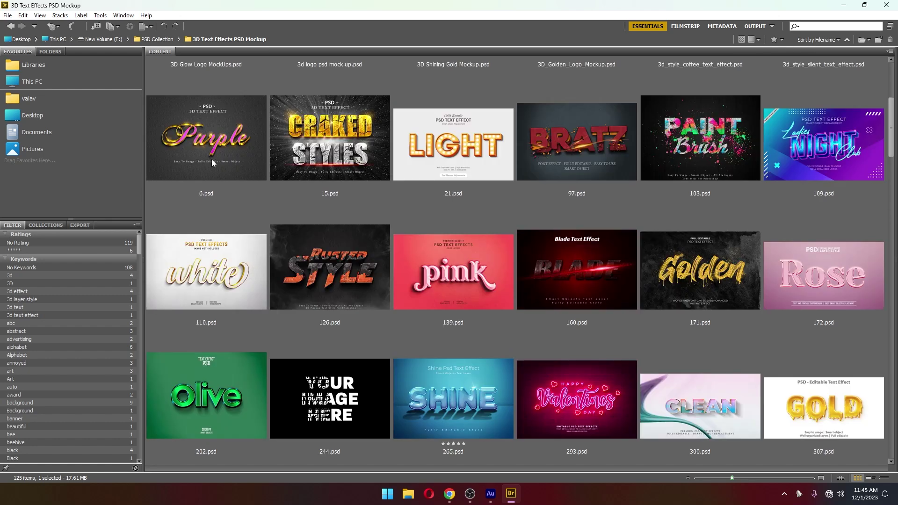
{"action": "left_click", "coordinate": [211, 159]}
{"action": "scroll", "coordinate": [505, 254], "scroll_direction": "up", "scroll_amount": 2}
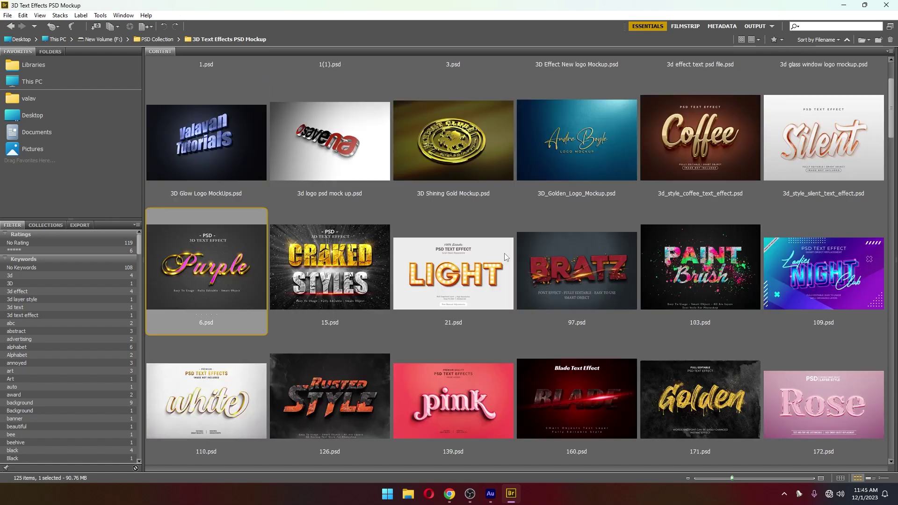
{"action": "scroll", "coordinate": [516, 262], "scroll_direction": "up", "scroll_amount": 2}
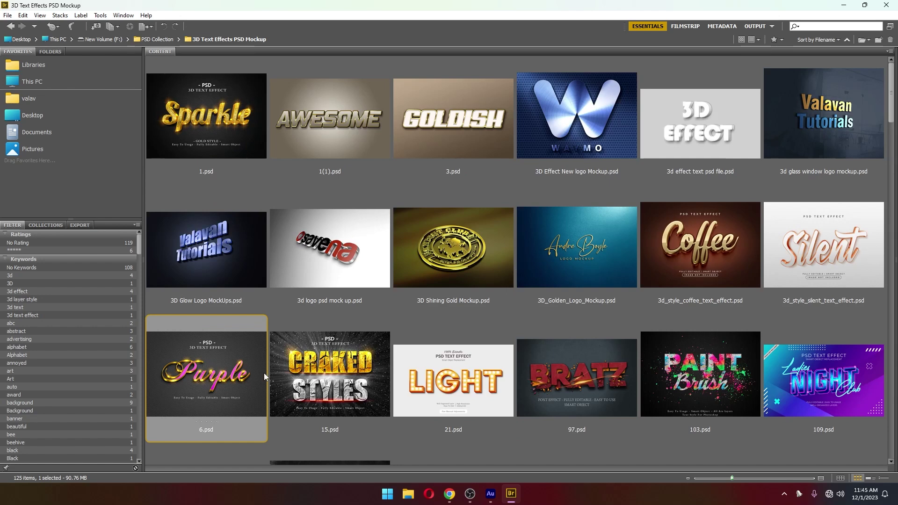
{"action": "left_click", "coordinate": [368, 377]}
{"action": "left_click", "coordinate": [459, 382]}
{"action": "left_click", "coordinate": [553, 373]}
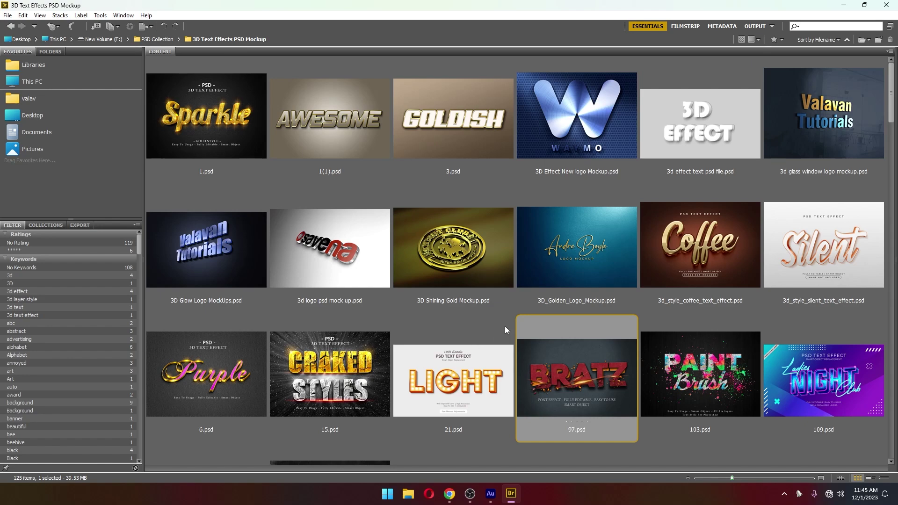
{"action": "left_click", "coordinate": [392, 497]}
{"action": "type", "text": "pho"}
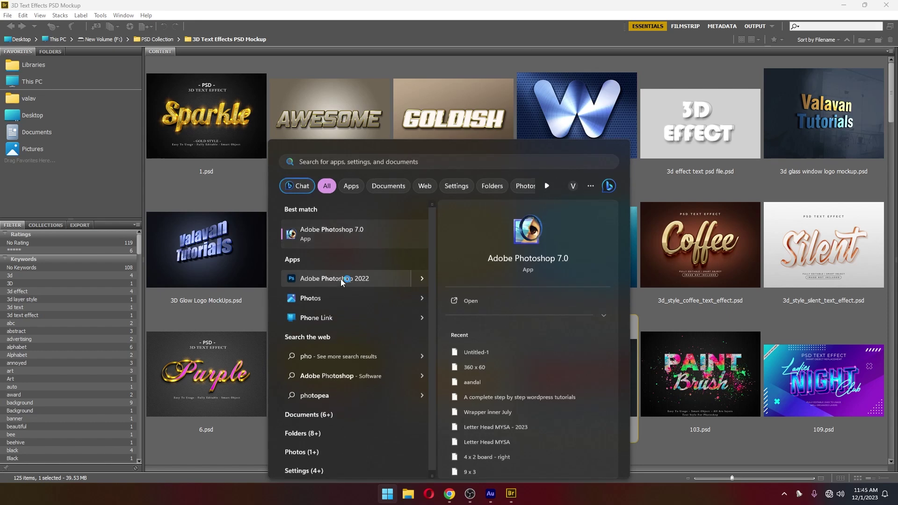
Launch Photoshop 2022 and preview the Paint Brush 103.psd and neon Valentines 293.psd effects in Bridge
{"action": "left_click", "coordinate": [340, 279]}
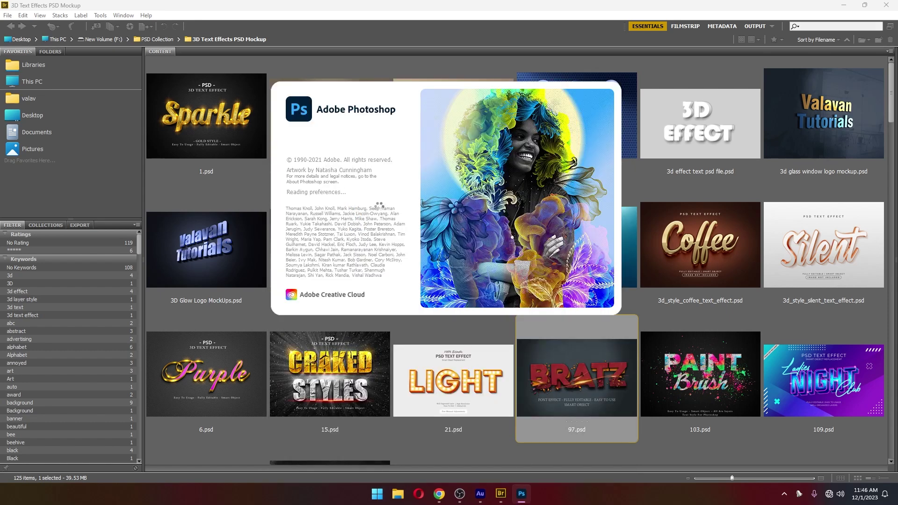
{"action": "left_click", "coordinate": [672, 390]}
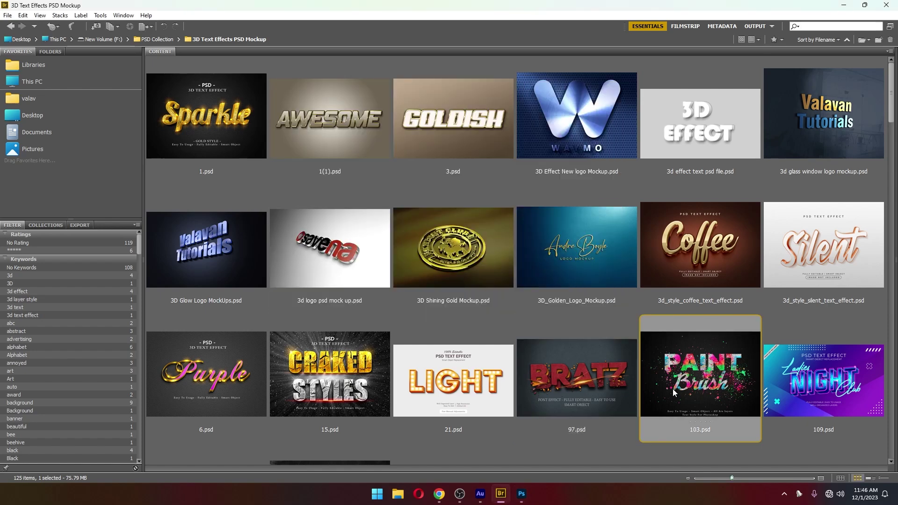
{"action": "scroll", "coordinate": [751, 375], "scroll_direction": "down", "scroll_amount": 1}
{"action": "scroll", "coordinate": [751, 375], "scroll_direction": "down", "scroll_amount": 1}
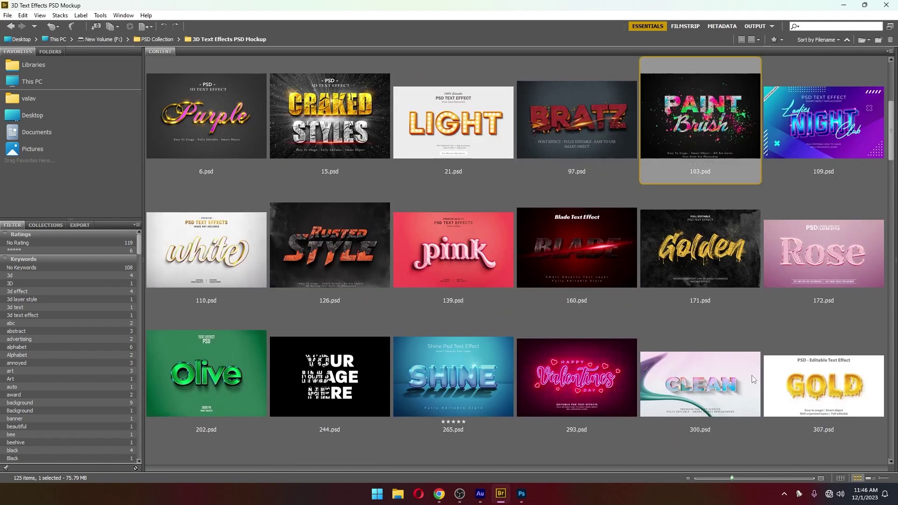
{"action": "left_click", "coordinate": [598, 381]}
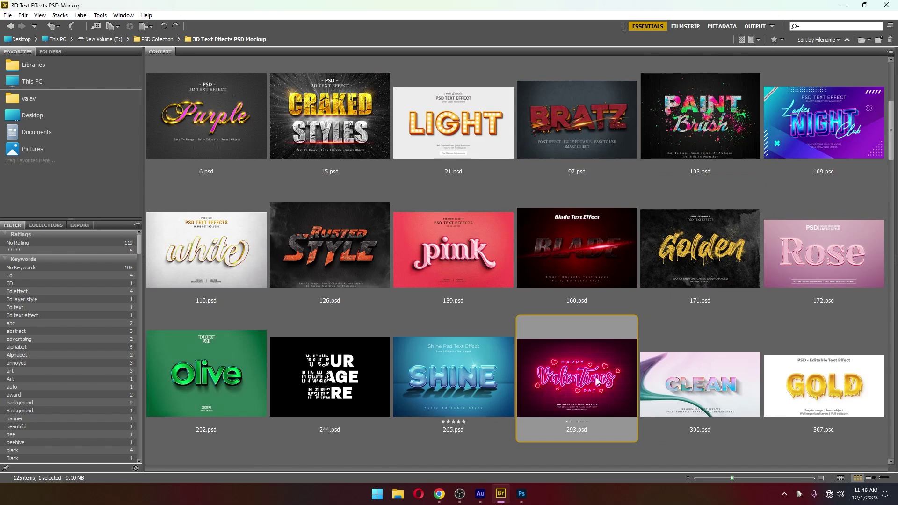
{"action": "scroll", "coordinate": [597, 381], "scroll_direction": "down", "scroll_amount": 1}
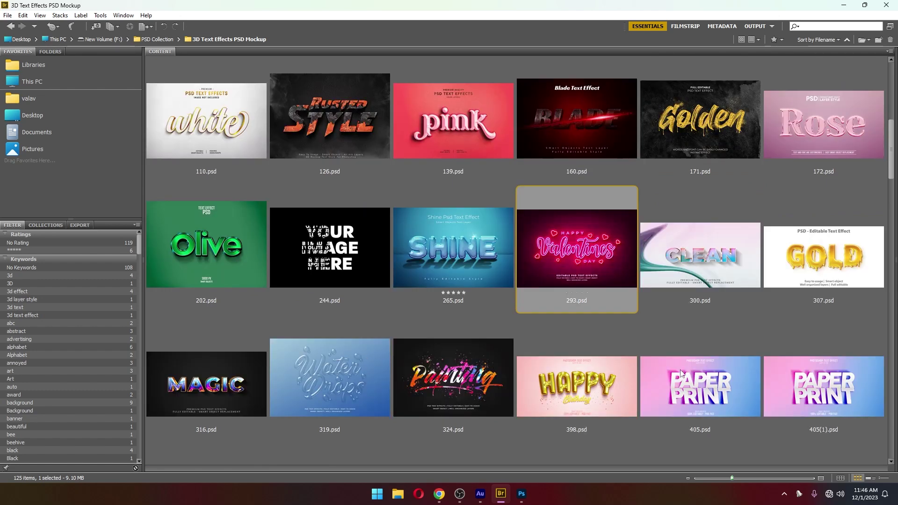
{"action": "scroll", "coordinate": [594, 359], "scroll_direction": "up", "scroll_amount": 3}
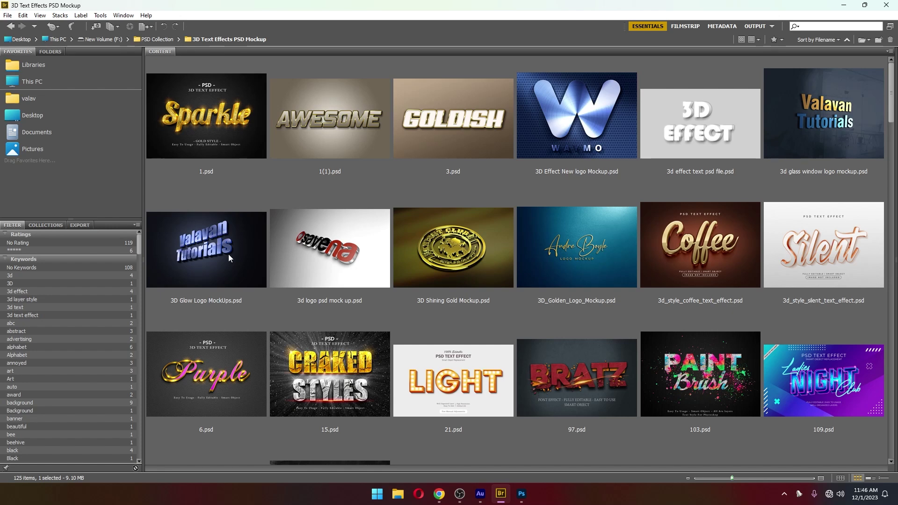
Preview the 3d logo mockup and the Sparkle effect 1.psd
{"action": "left_click", "coordinate": [339, 255]}
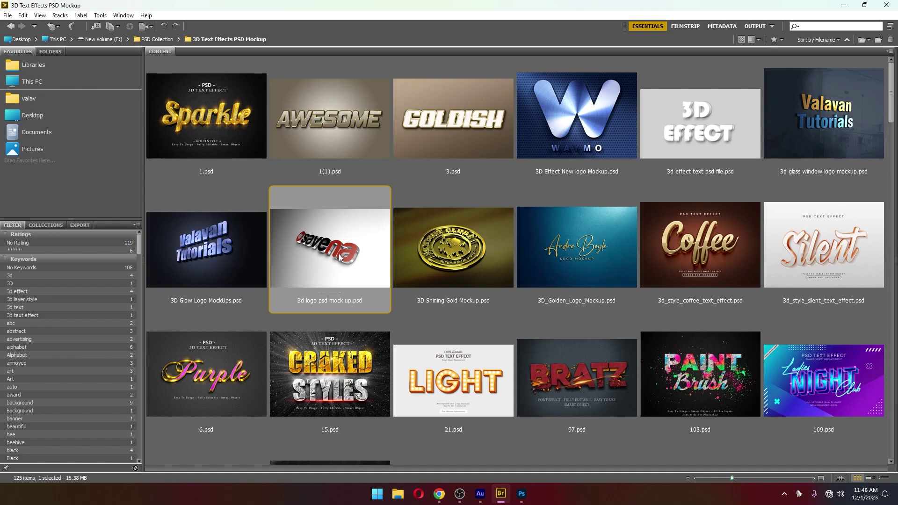
{"action": "left_click", "coordinate": [216, 119]}
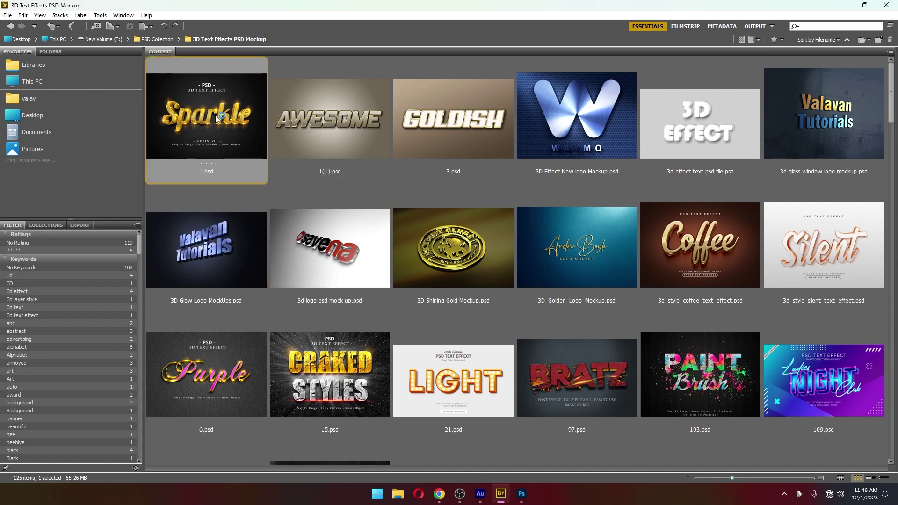
{"action": "scroll", "coordinate": [404, 334], "scroll_direction": "down", "scroll_amount": 1}
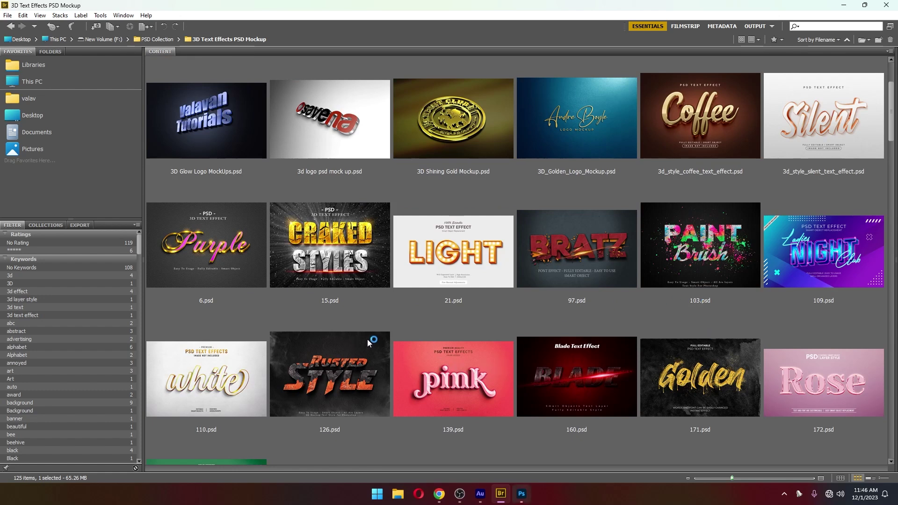
{"action": "scroll", "coordinate": [368, 343], "scroll_direction": "up", "scroll_amount": 1}
Select the Purple effect 6.psd and drag it from Bridge toward Photoshop
{"action": "left_click", "coordinate": [263, 360]}
{"action": "double_click", "coordinate": [223, 378]}
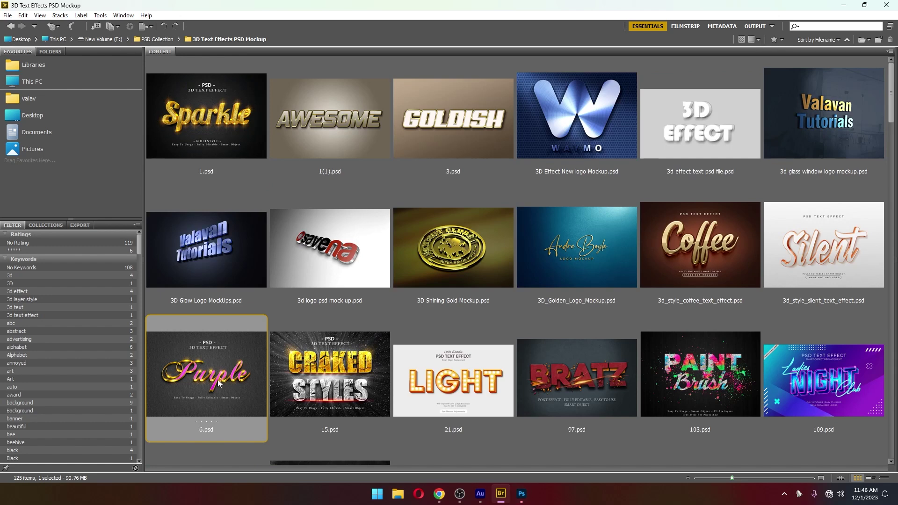
{"action": "scroll", "coordinate": [337, 378], "scroll_direction": "down", "scroll_amount": 1}
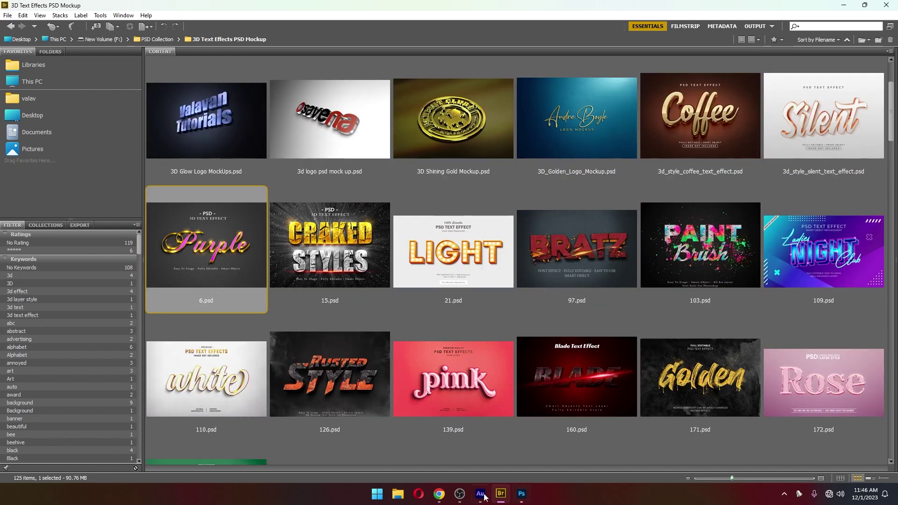
{"action": "left_click", "coordinate": [520, 492]}
{"action": "key", "text": "alt+Tab"}
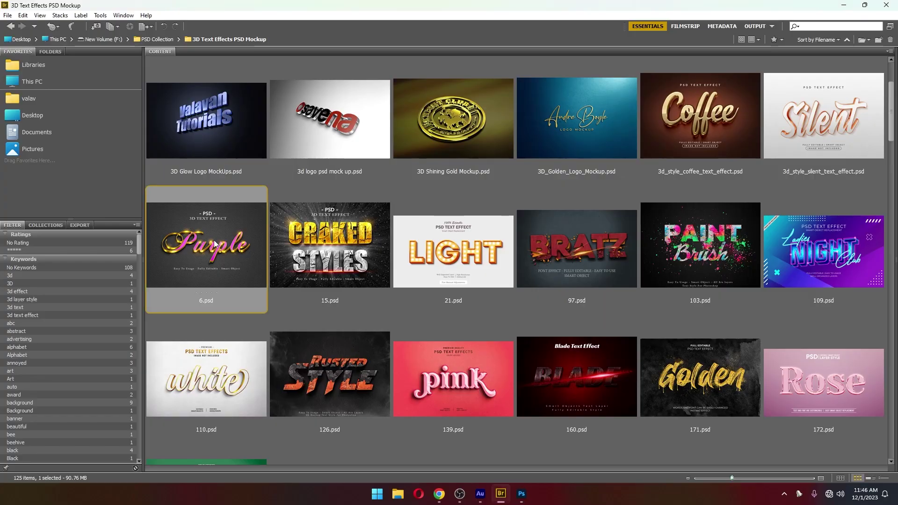
{"action": "left_click_drag", "start_coordinate": [211, 245], "coordinate": [492, 240]}
Drop 6.psd into Photoshop so the Purple 3D text effect document opens
{"action": "key", "text": "alt+Tab"}
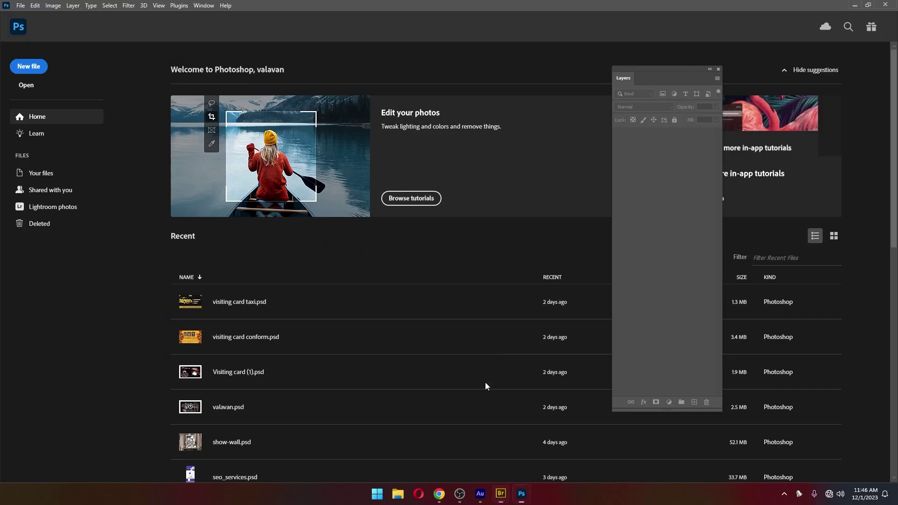
{"action": "left_click_drag", "start_coordinate": [493, 234], "coordinate": [492, 231]}
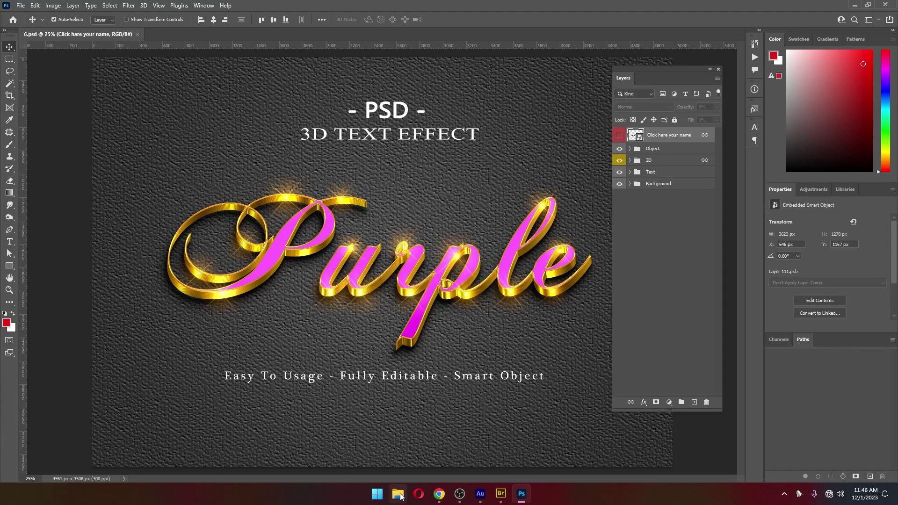
{"action": "left_click", "coordinate": [398, 494]}
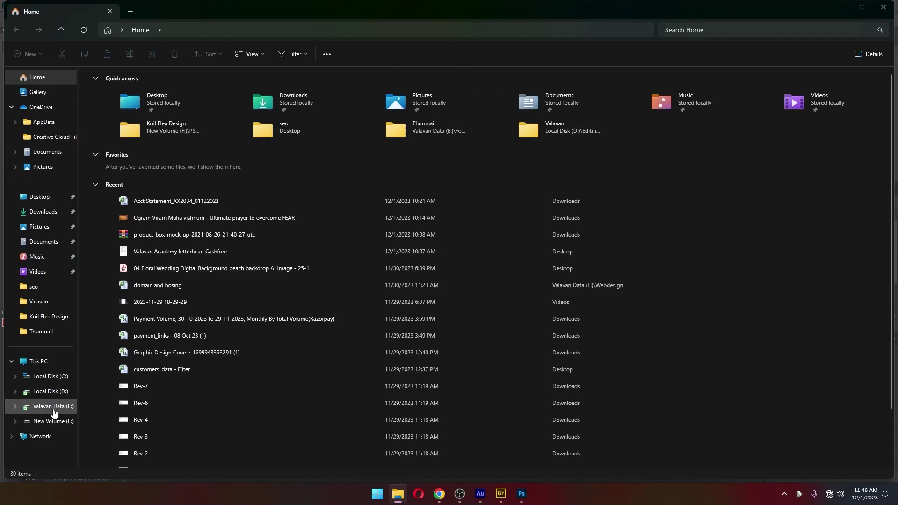
Navigate to New Volume (F:) > PSD Collection > 3D Text Effects PSD Mockup and scroll to its end
{"action": "left_click", "coordinate": [52, 421]}
{"action": "left_click", "coordinate": [169, 175]}
{"action": "key", "text": "p"}
{"action": "key", "text": "Return"}
{"action": "key", "text": "alt+Up"}
{"action": "key", "text": "Down"}
{"action": "key", "text": "Return"}
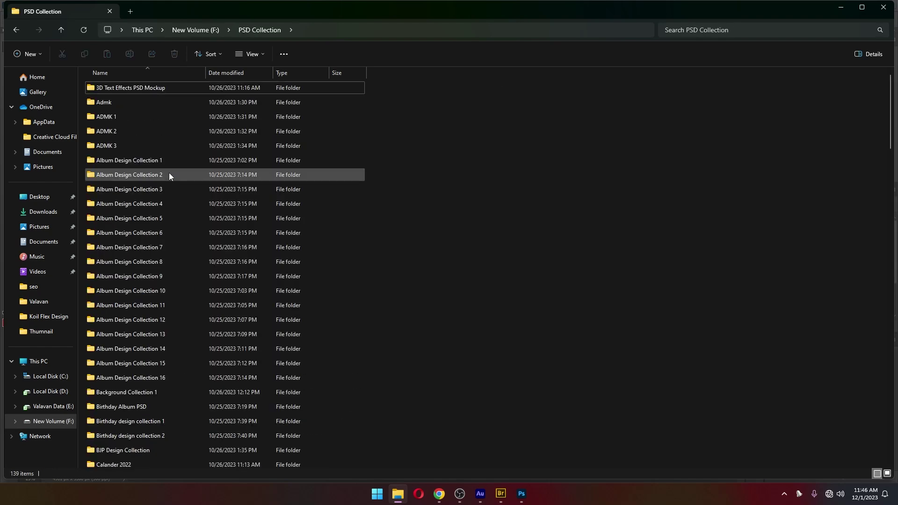
{"action": "key", "text": "F5"}
{"action": "double_click", "coordinate": [169, 172]}
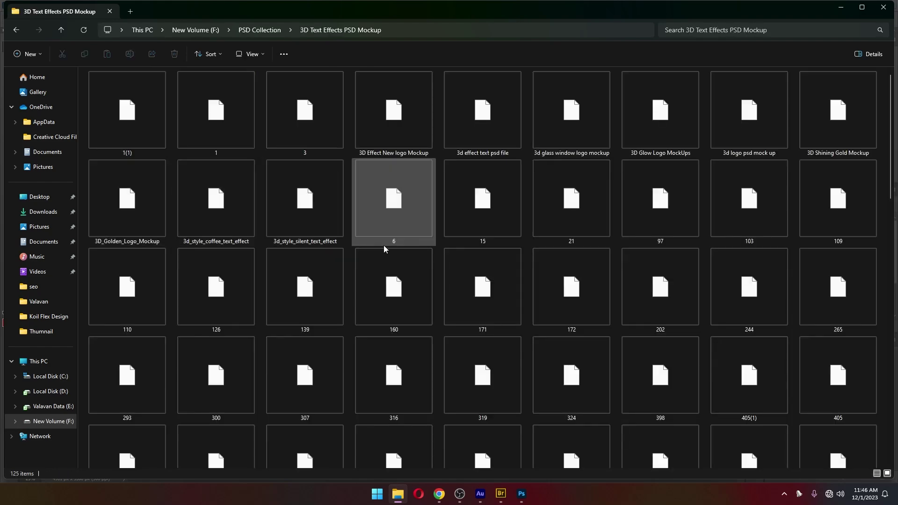
{"action": "scroll", "coordinate": [468, 260], "scroll_direction": "down", "scroll_amount": 10}
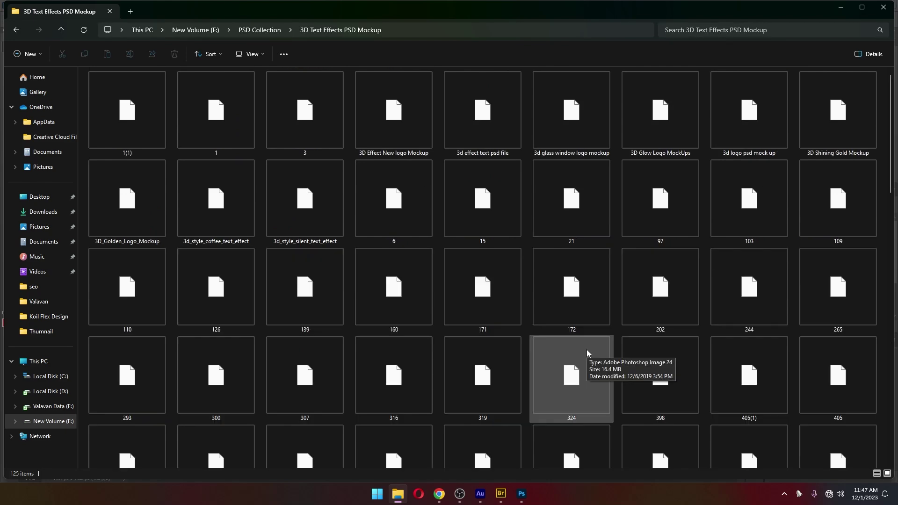
{"action": "left_click", "coordinate": [501, 496]}
In the Purple document, expand the Object, 3D and 3d effect layer groups
{"action": "scroll", "coordinate": [775, 301], "scroll_direction": "down", "scroll_amount": 3}
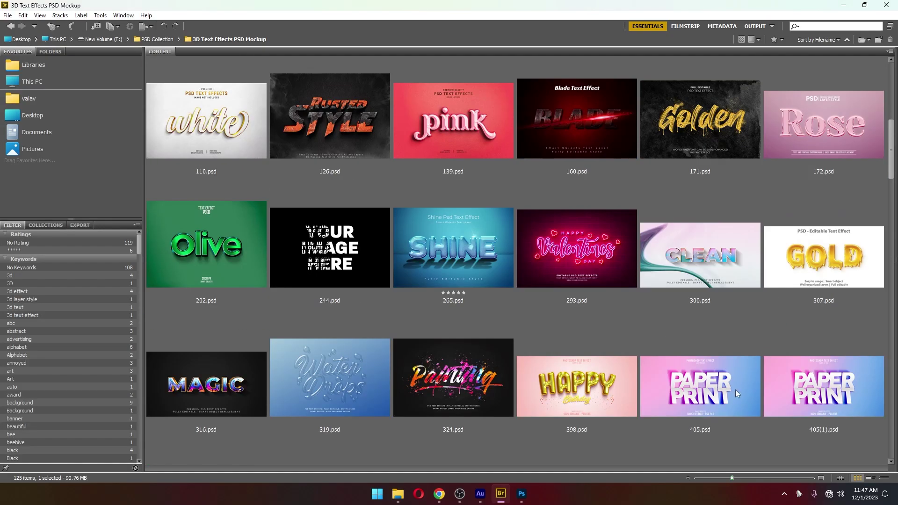
{"action": "left_click", "coordinate": [521, 494]}
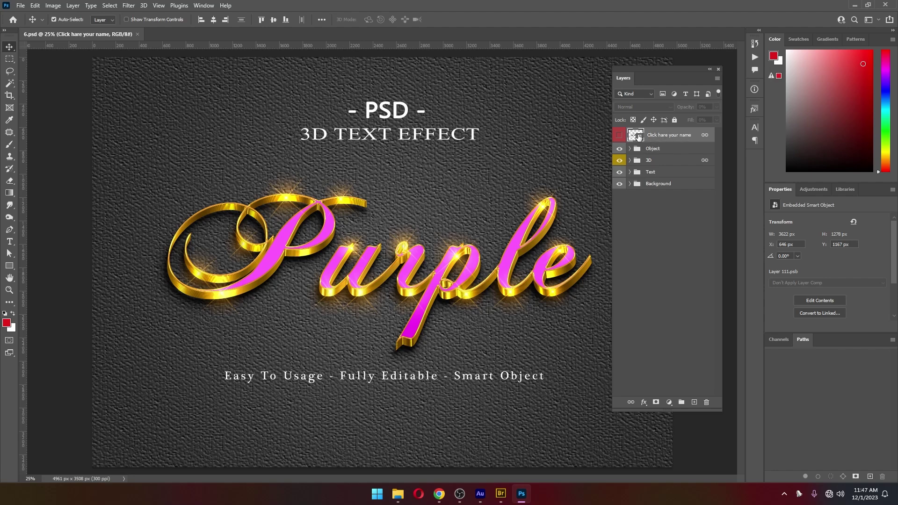
{"action": "left_click", "coordinate": [631, 149]}
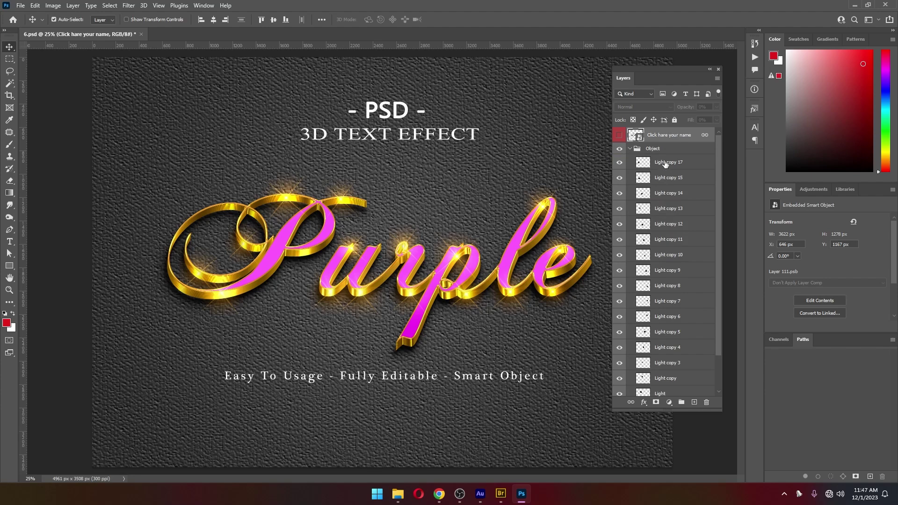
{"action": "scroll", "coordinate": [666, 168], "scroll_direction": "down", "scroll_amount": 2}
{"action": "scroll", "coordinate": [662, 313], "scroll_direction": "down", "scroll_amount": 1}
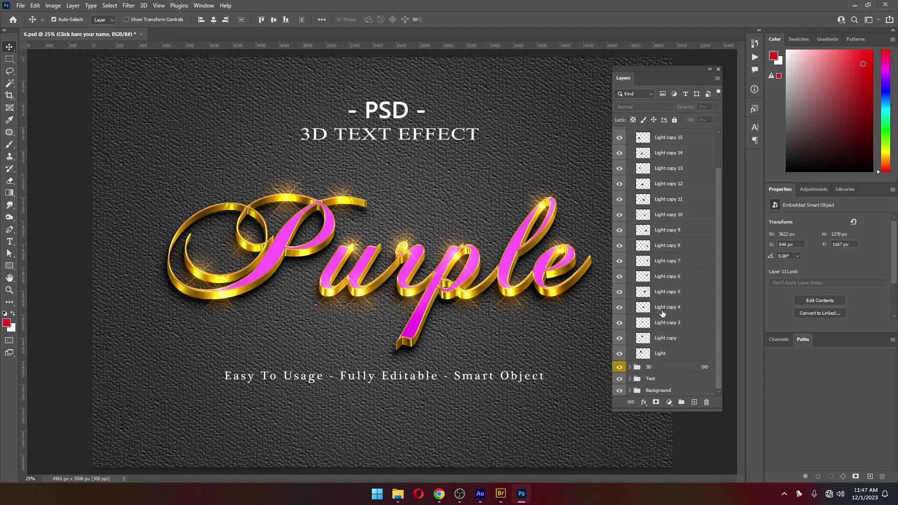
{"action": "left_click", "coordinate": [630, 367]}
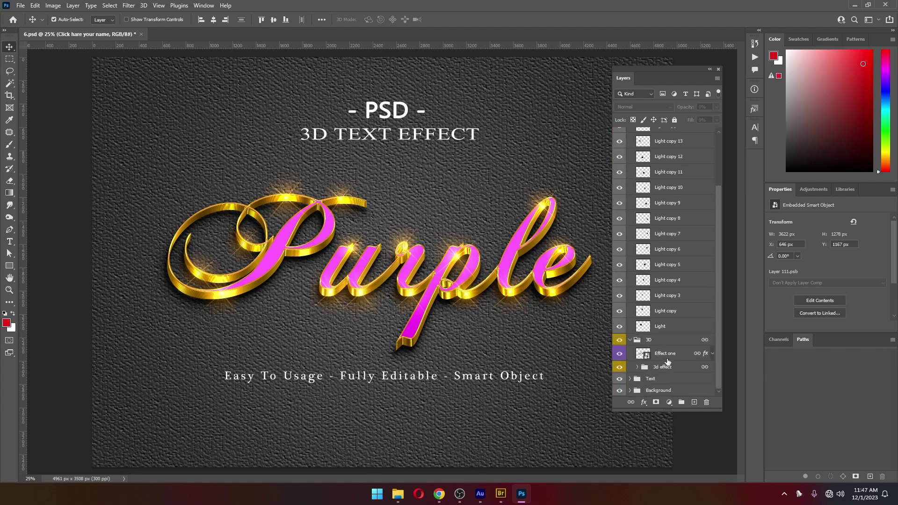
{"action": "left_click", "coordinate": [637, 367]}
Expand the Text and Background groups, then open the smart object's contents as Layer 111.psb
{"action": "scroll", "coordinate": [664, 361], "scroll_direction": "down", "scroll_amount": 1}
{"action": "scroll", "coordinate": [661, 360], "scroll_direction": "down", "scroll_amount": 1}
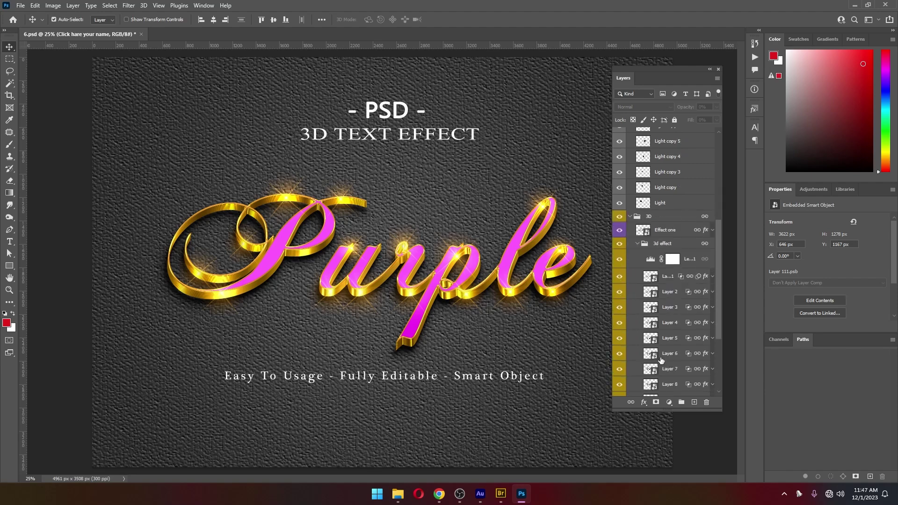
{"action": "scroll", "coordinate": [661, 359], "scroll_direction": "down", "scroll_amount": 1}
{"action": "scroll", "coordinate": [662, 355], "scroll_direction": "down", "scroll_amount": 1}
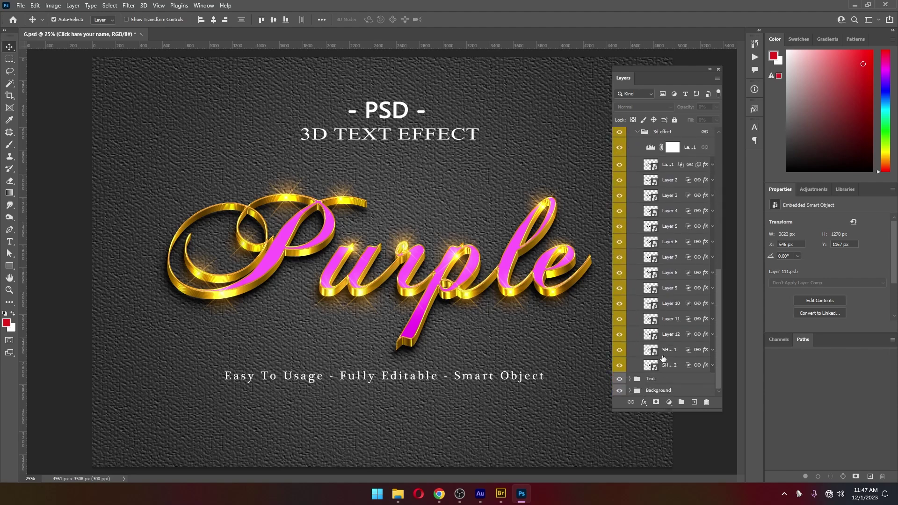
{"action": "left_click", "coordinate": [631, 379]}
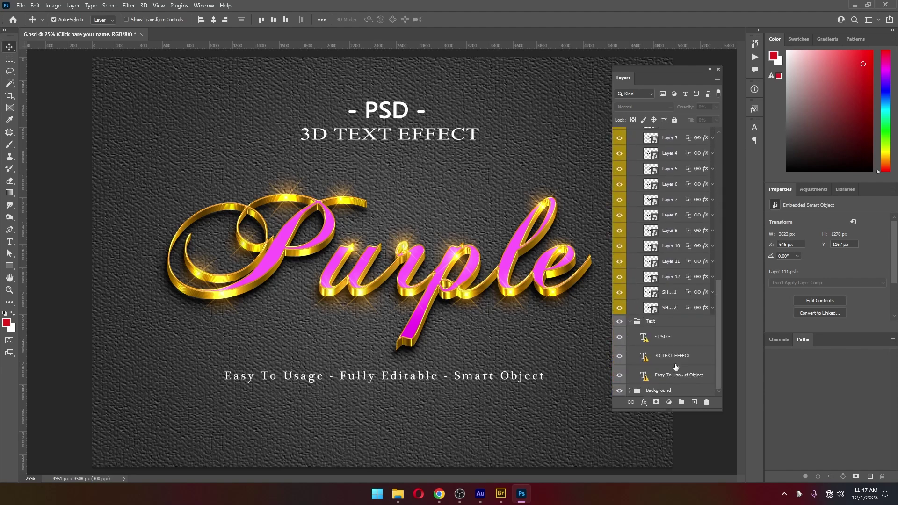
{"action": "left_click", "coordinate": [630, 392]}
{"action": "scroll", "coordinate": [669, 337], "scroll_direction": "up", "scroll_amount": 2}
{"action": "scroll", "coordinate": [671, 309], "scroll_direction": "up", "scroll_amount": 2}
{"action": "scroll", "coordinate": [673, 280], "scroll_direction": "up", "scroll_amount": 2}
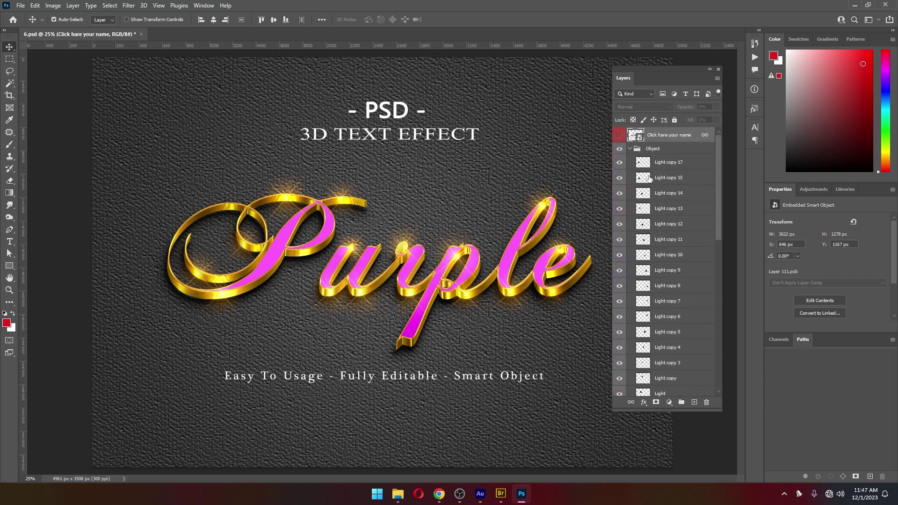
{"action": "double_click", "coordinate": [640, 136]}
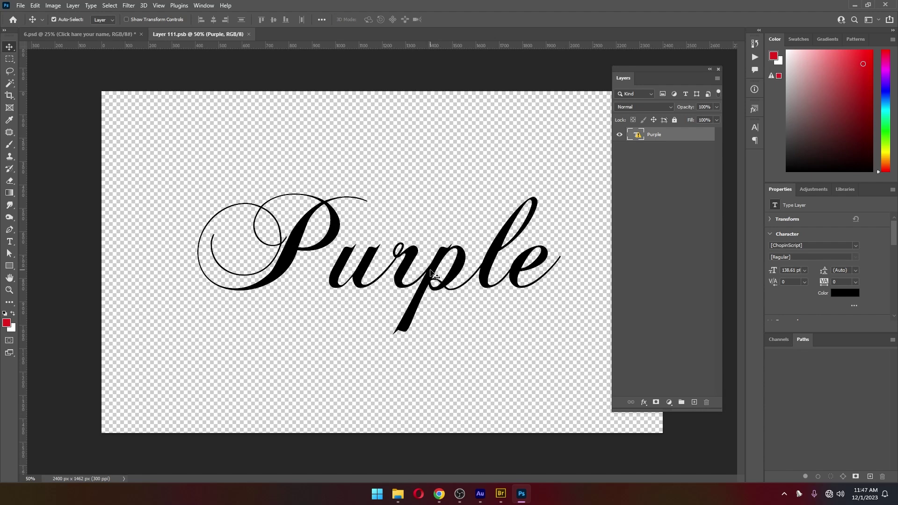
Try editing the Purple text with the Type tool, triggering the ChopinScript missing-font warning
{"action": "key", "text": "t"}
{"action": "left_click", "coordinate": [466, 270]}
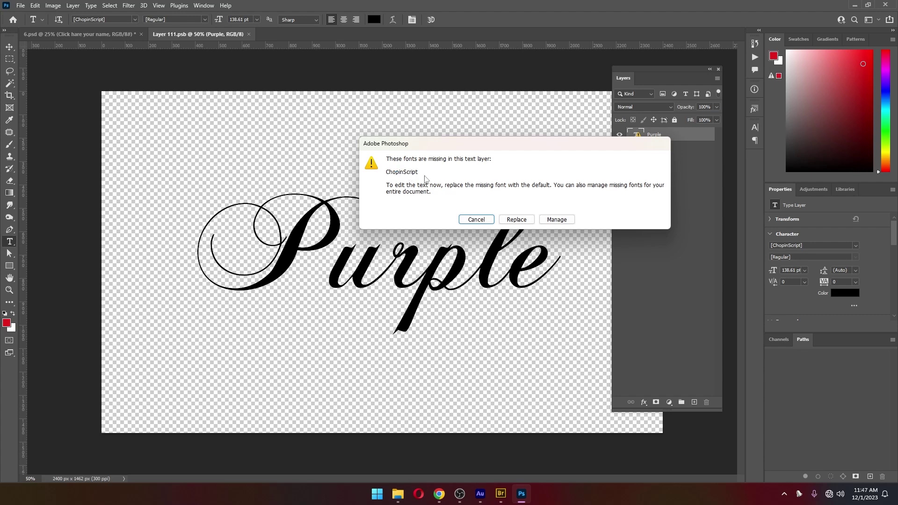
{"action": "key", "text": "alt+Tab"}
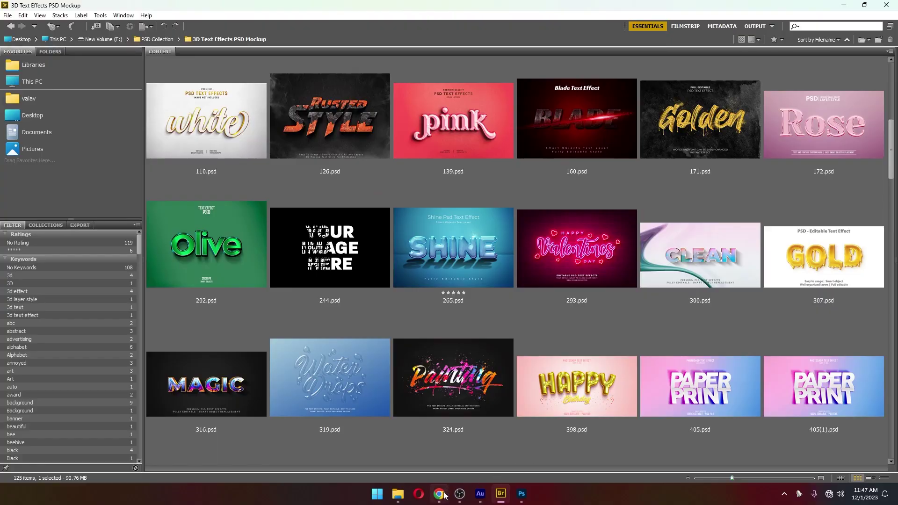
Search the web in a new Chrome tab for the Chopin Script font
{"action": "left_click", "coordinate": [439, 493]}
{"action": "left_click", "coordinate": [169, 8]}
{"action": "left_click", "coordinate": [238, 8]}
{"action": "type", "text": "chop"}
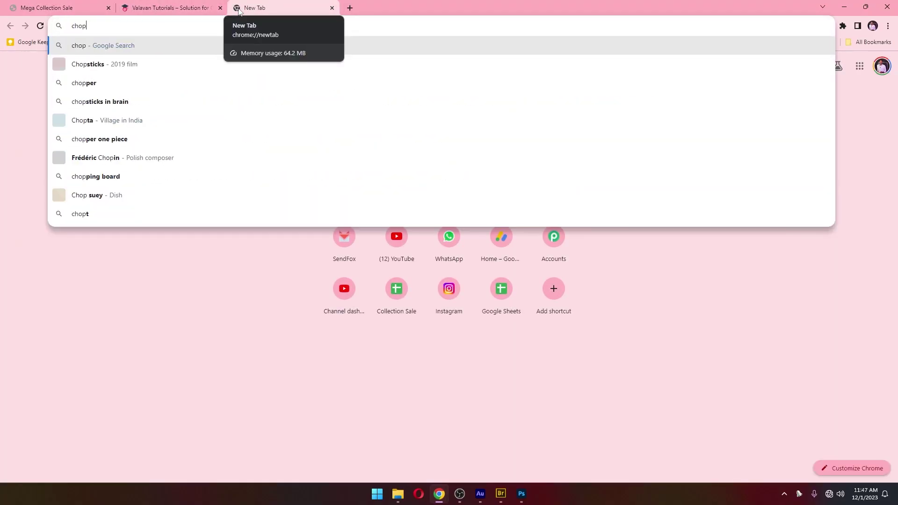
{"action": "type", "text": "in script font"}
{"action": "key", "text": "Return"}
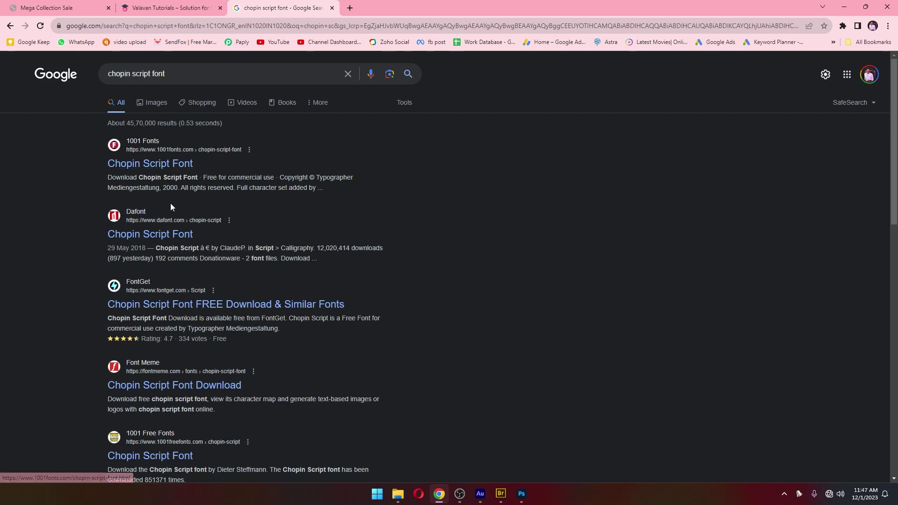
{"action": "left_click", "coordinate": [164, 162]}
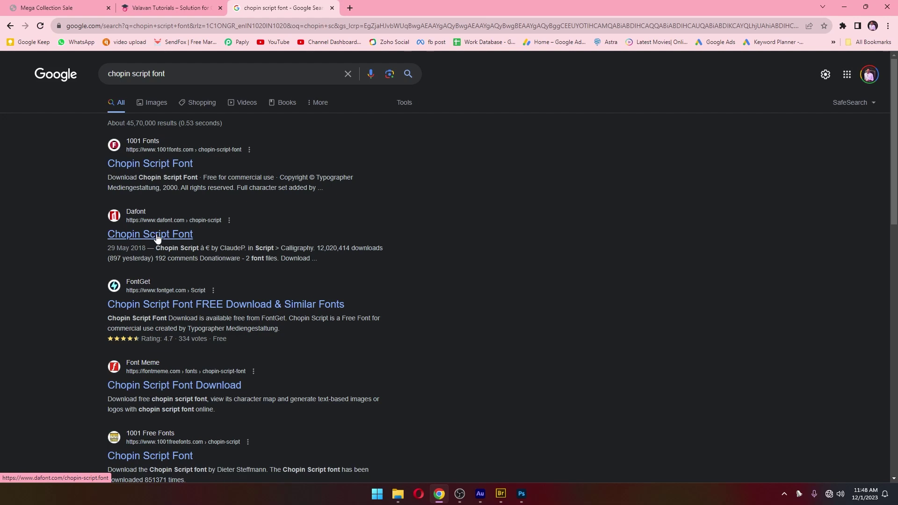
Download the Chopin Script zip from dafont to the Desktop and open it
{"action": "left_click", "coordinate": [181, 235]}
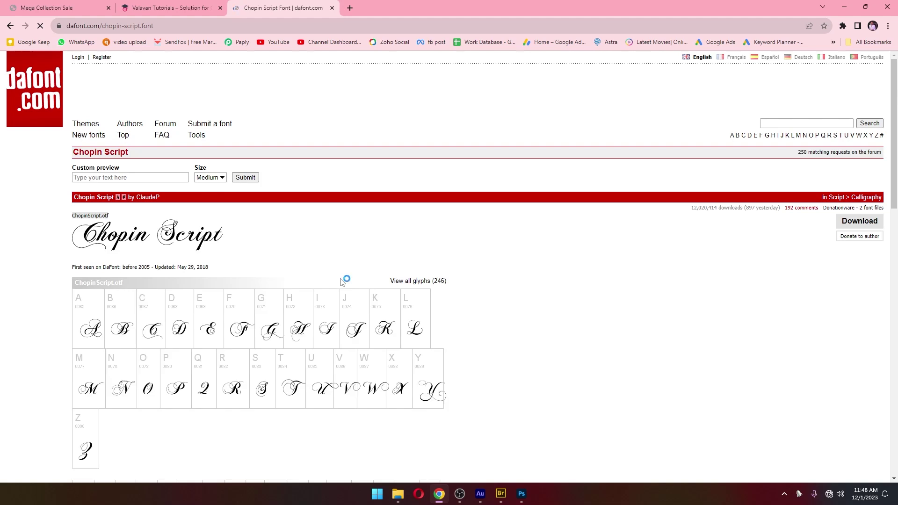
{"action": "left_click", "coordinate": [856, 222]}
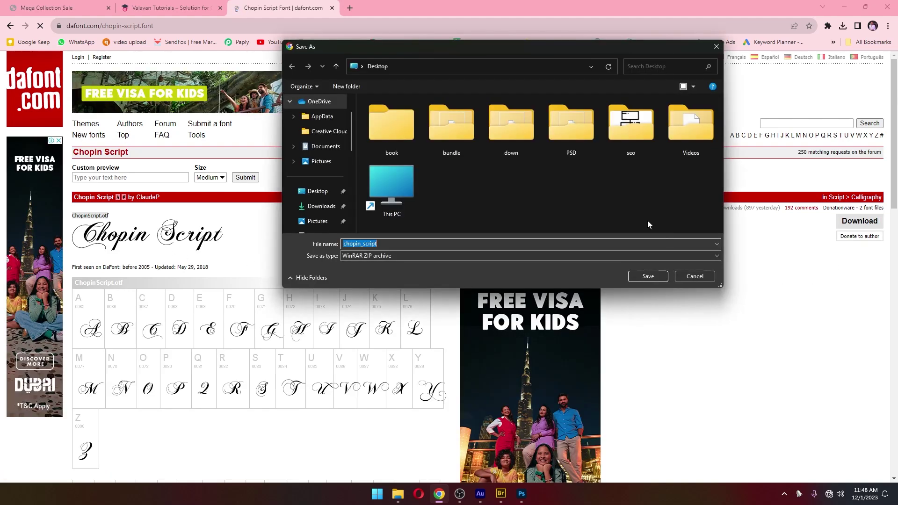
{"action": "left_click", "coordinate": [650, 277]}
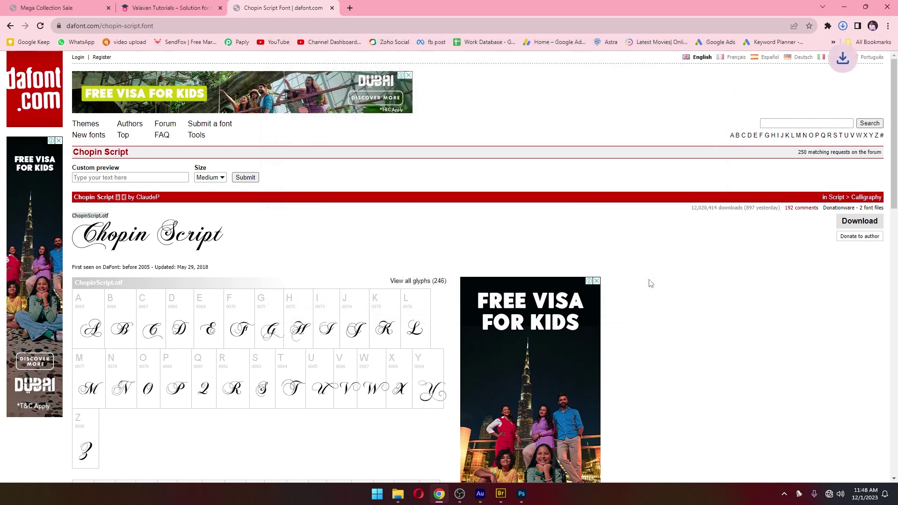
{"action": "left_click", "coordinate": [842, 25]}
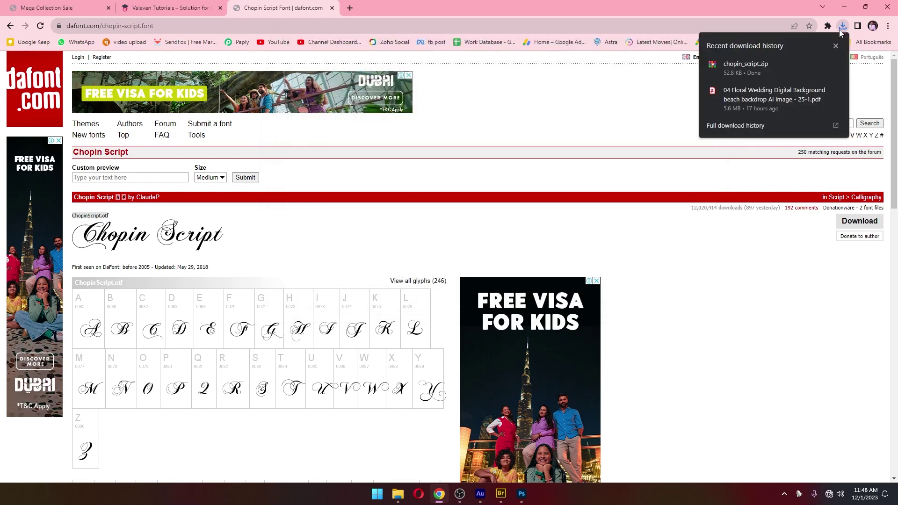
{"action": "left_click", "coordinate": [758, 64]}
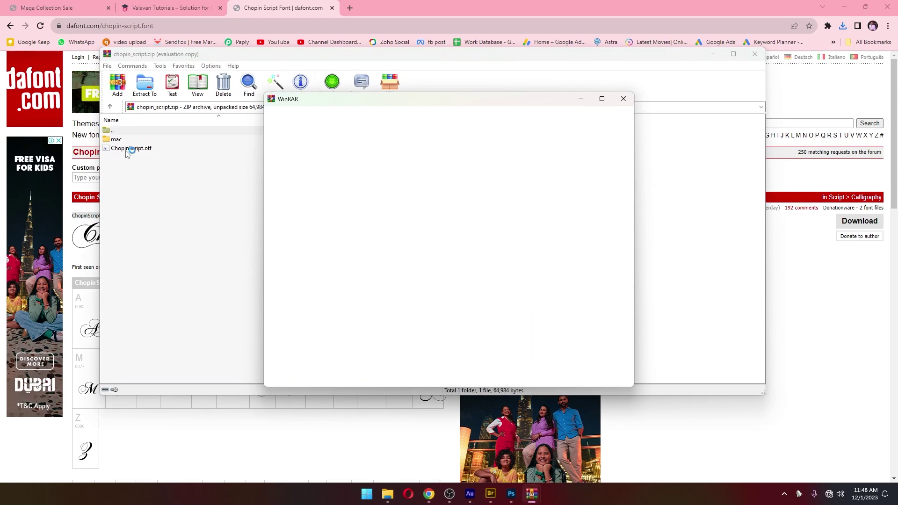
Install ChopinScript.otf from the archive, then close the font preview, trial notice and WinRAR
{"action": "left_click", "coordinate": [128, 149]}
{"action": "double_click", "coordinate": [128, 148]}
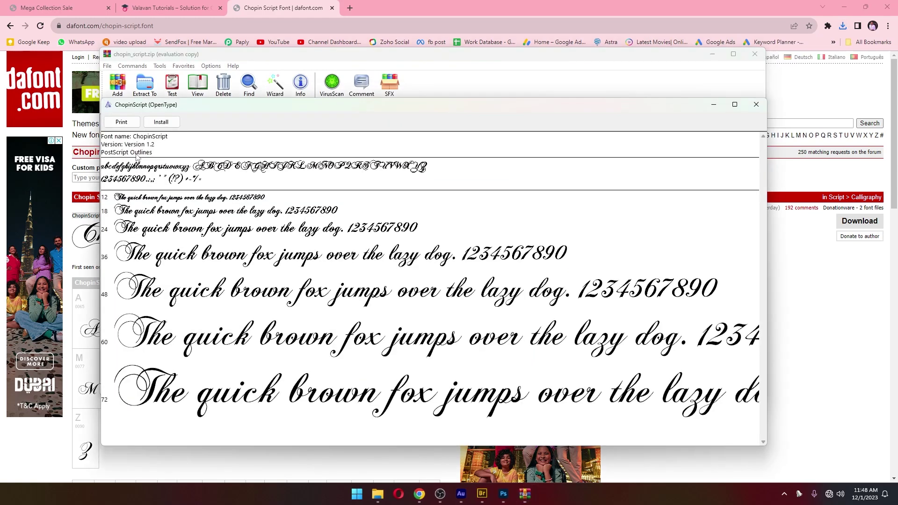
{"action": "left_click", "coordinate": [161, 122]}
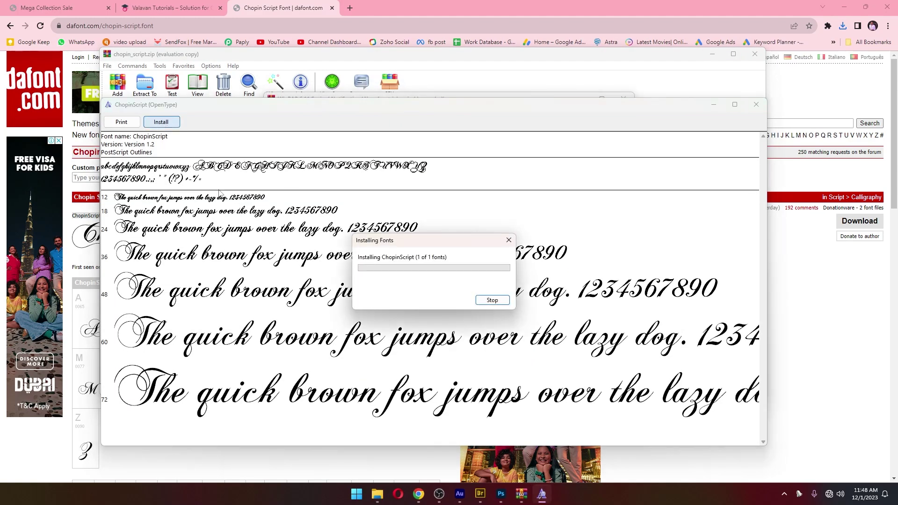
{"action": "left_click", "coordinate": [756, 105]}
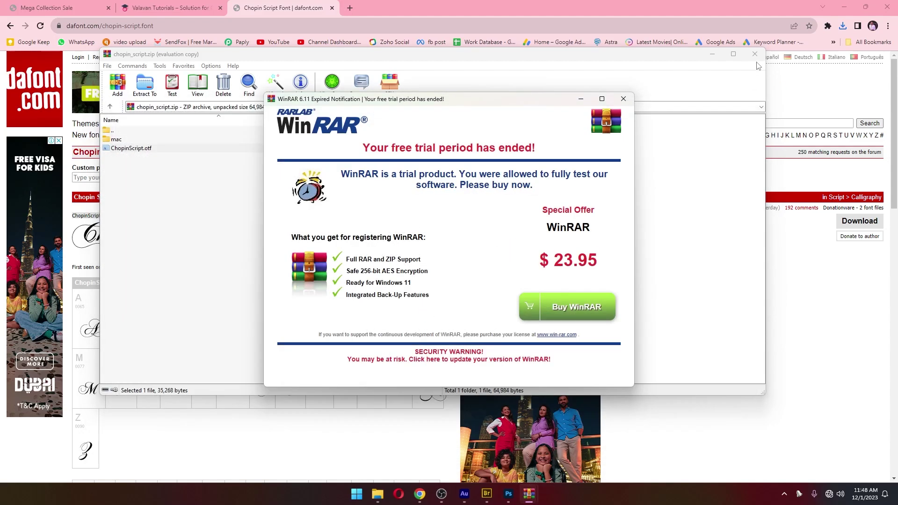
{"action": "left_click", "coordinate": [623, 99]}
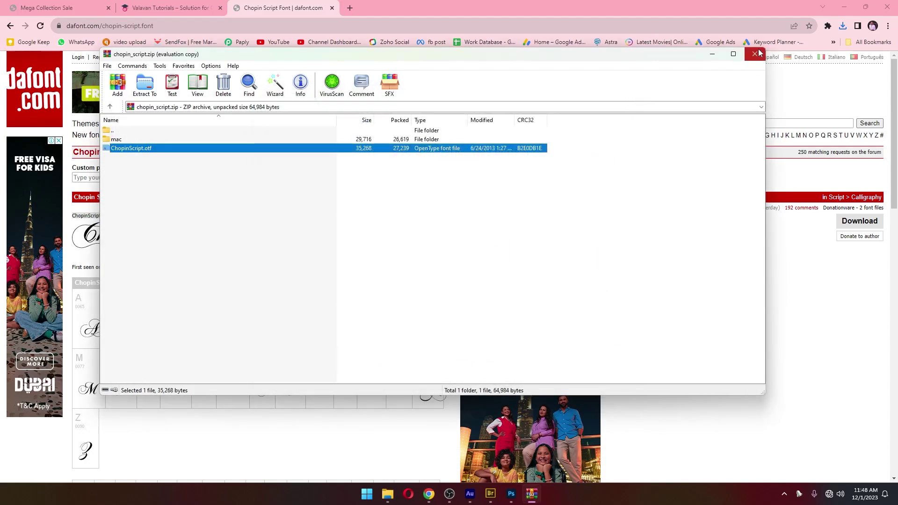
{"action": "left_click", "coordinate": [758, 53]}
{"action": "left_click", "coordinate": [523, 495]}
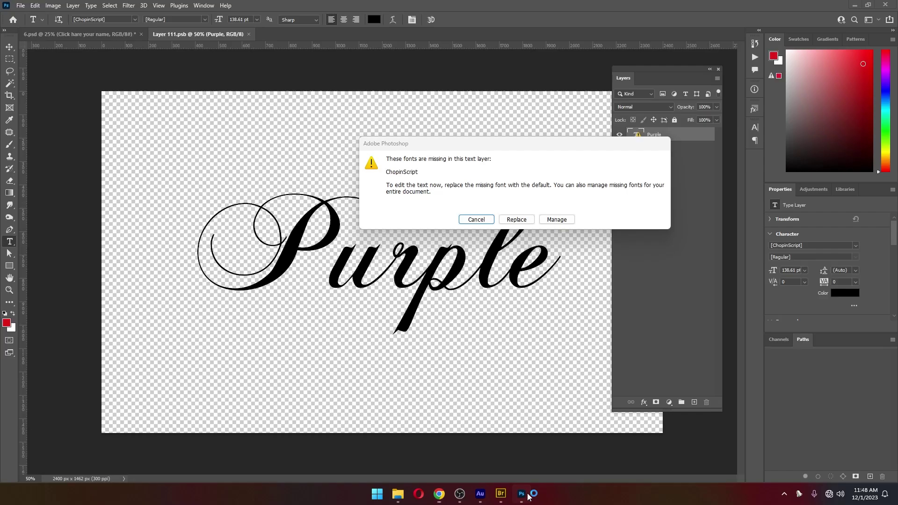
Replace 'Purple' with 'Valavan' in ChopinScript, save Layer 111.psb, and return to 6.psd
{"action": "left_click", "coordinate": [475, 220]}
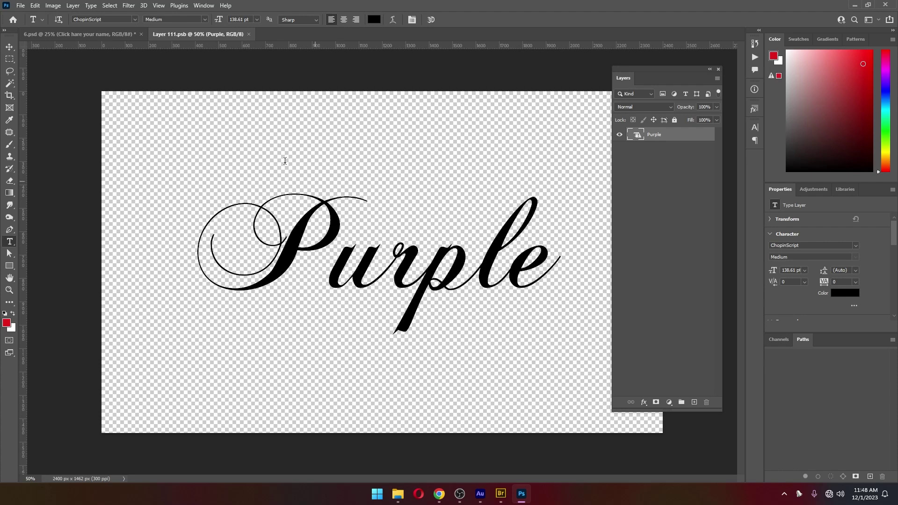
{"action": "left_click", "coordinate": [351, 244]}
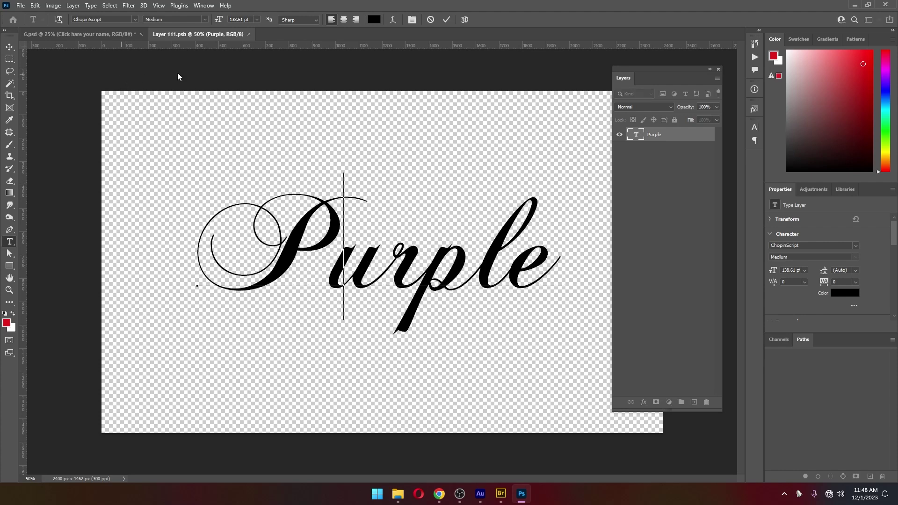
{"action": "key", "text": "ctrl+a"}
{"action": "type", "text": "Valavan"}
{"action": "key", "text": "ctrl+Return"}
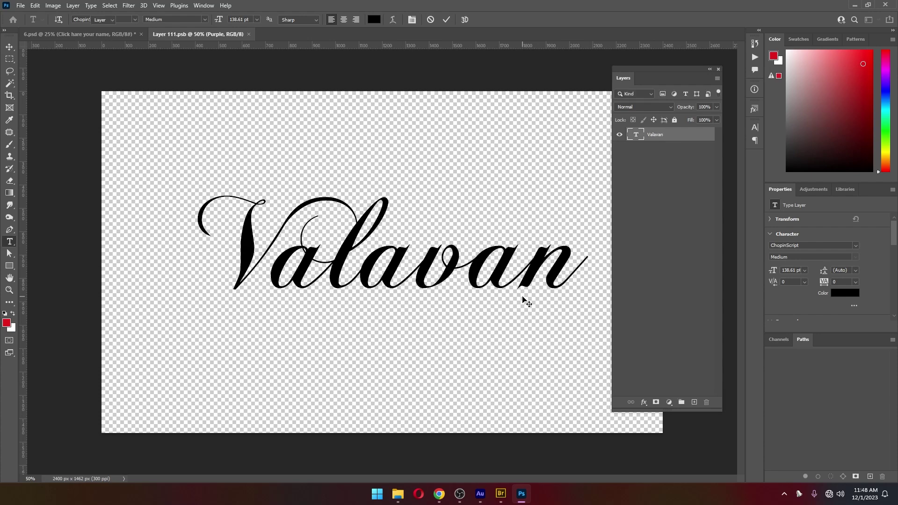
{"action": "key", "text": "v"}
{"action": "key", "text": "ctrl+s"}
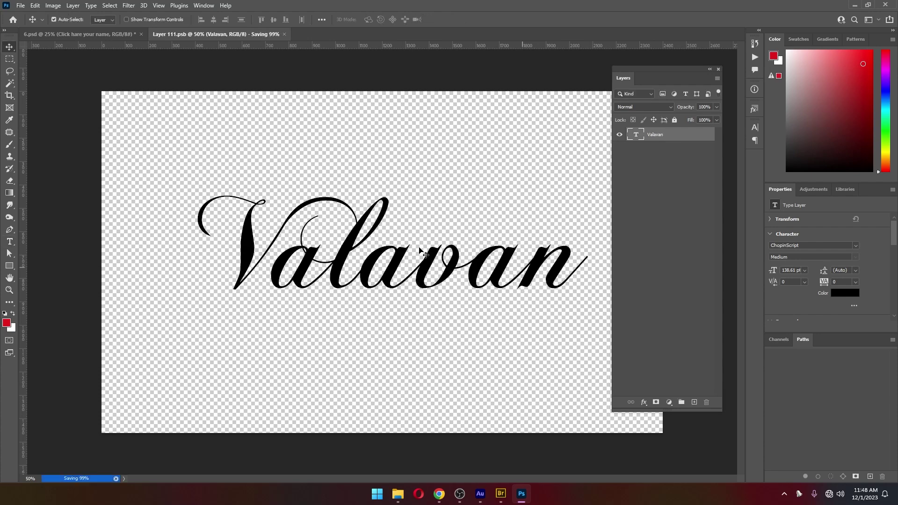
{"action": "left_click", "coordinate": [111, 36]}
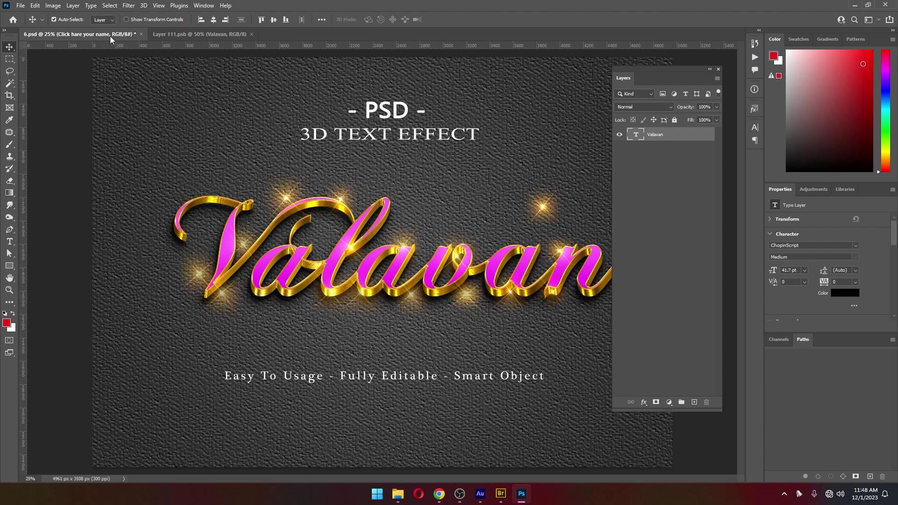
Collapse the Object, 3D, Text and Background layer groups in the Layers panel
{"action": "key", "text": "Tab"}
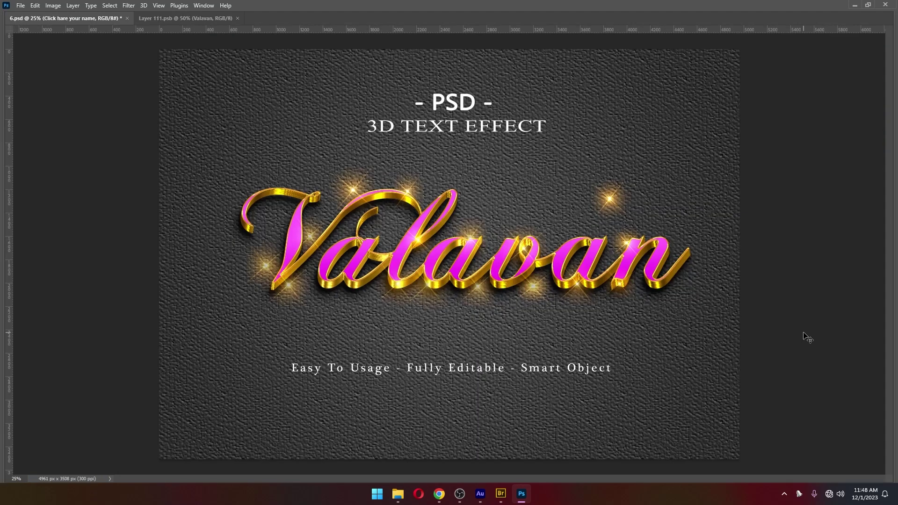
{"action": "key", "text": "Tab"}
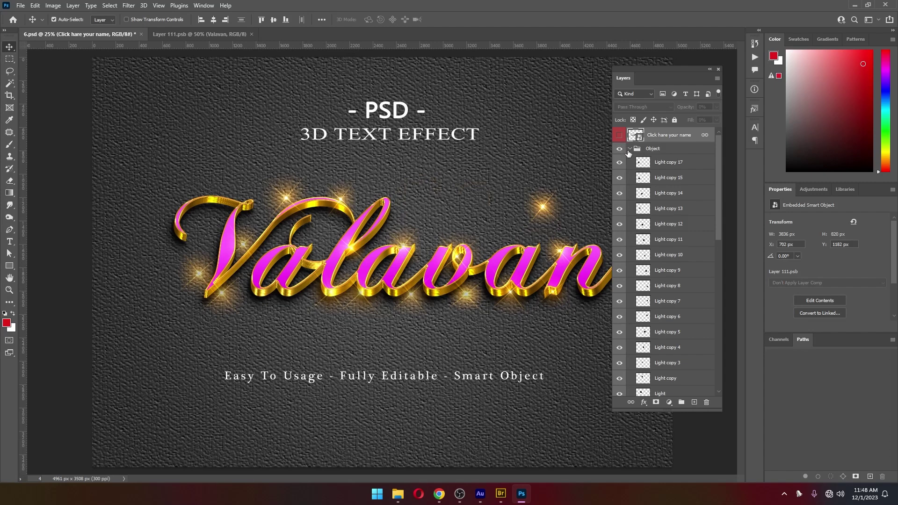
{"action": "left_click", "coordinate": [628, 152]}
{"action": "left_click", "coordinate": [630, 149]}
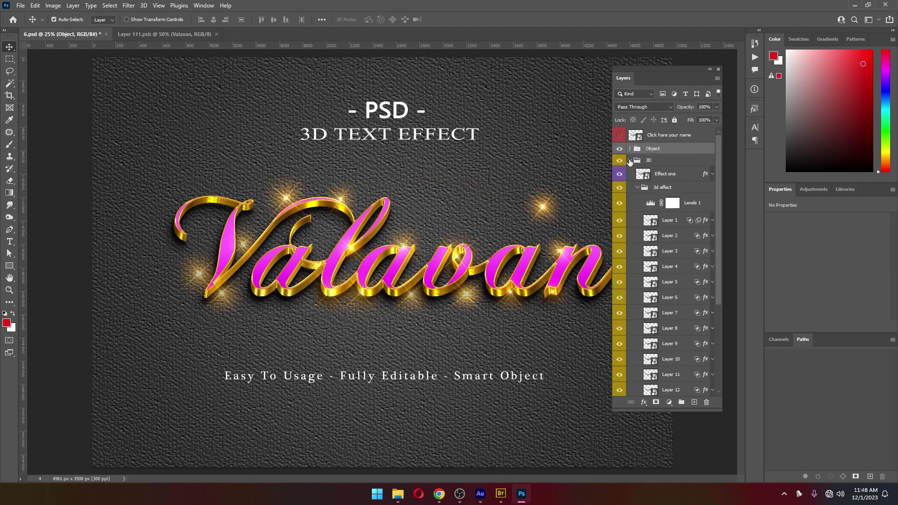
{"action": "left_click", "coordinate": [630, 161]}
{"action": "left_click", "coordinate": [630, 172]}
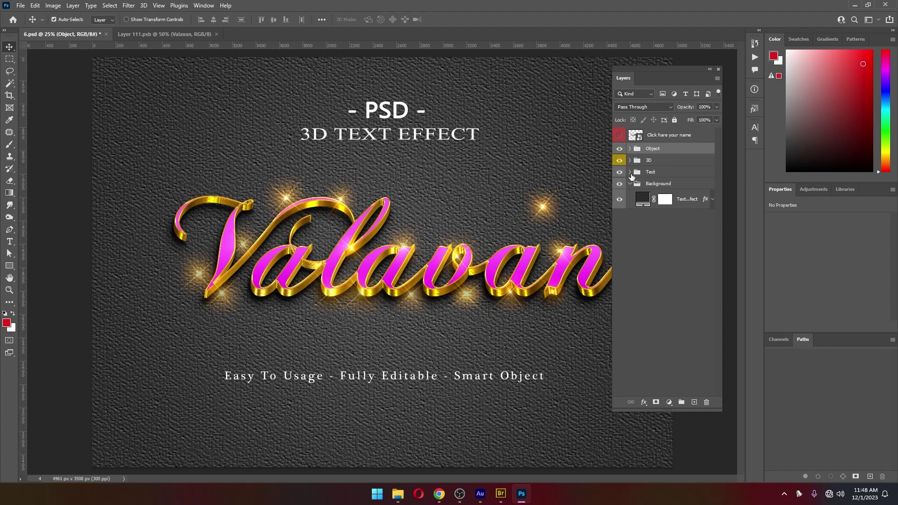
{"action": "left_click", "coordinate": [630, 184]}
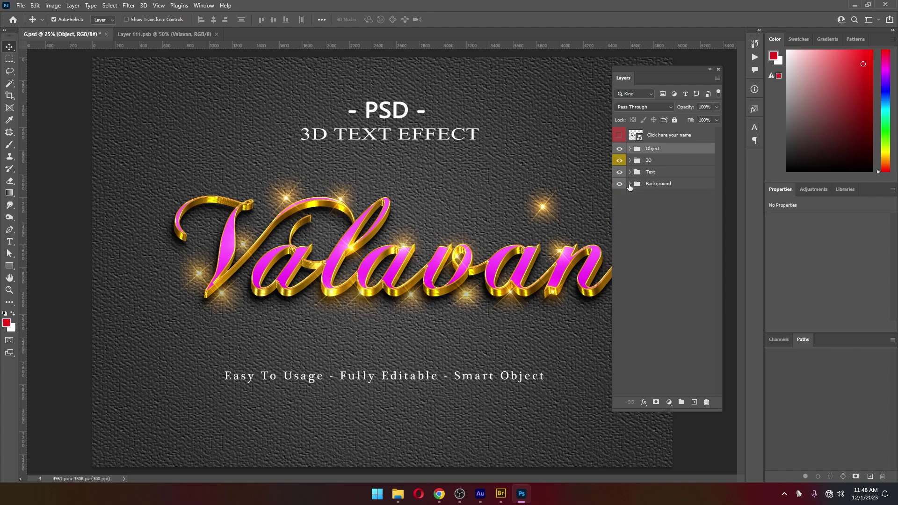
Hide the Background, Text and Object groups so only the 3D Valavan lettering shows
{"action": "left_click", "coordinate": [618, 184]}
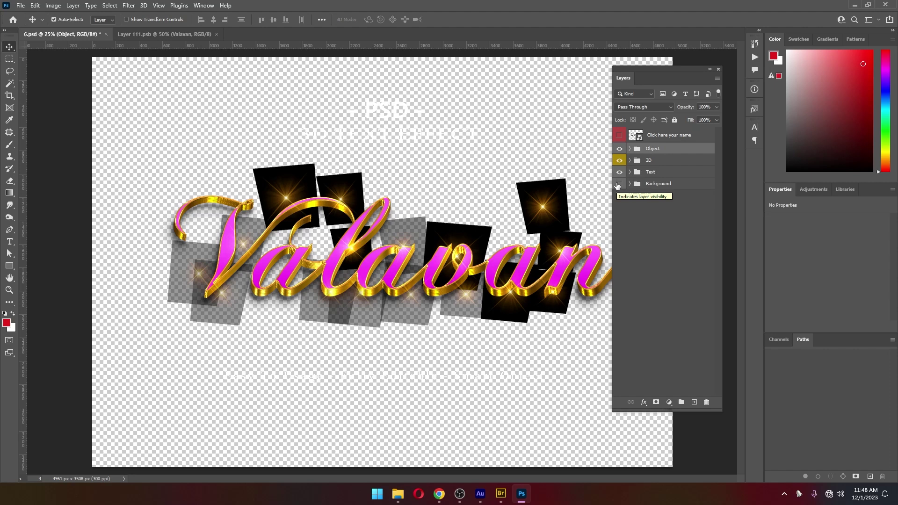
{"action": "left_click", "coordinate": [620, 161]}
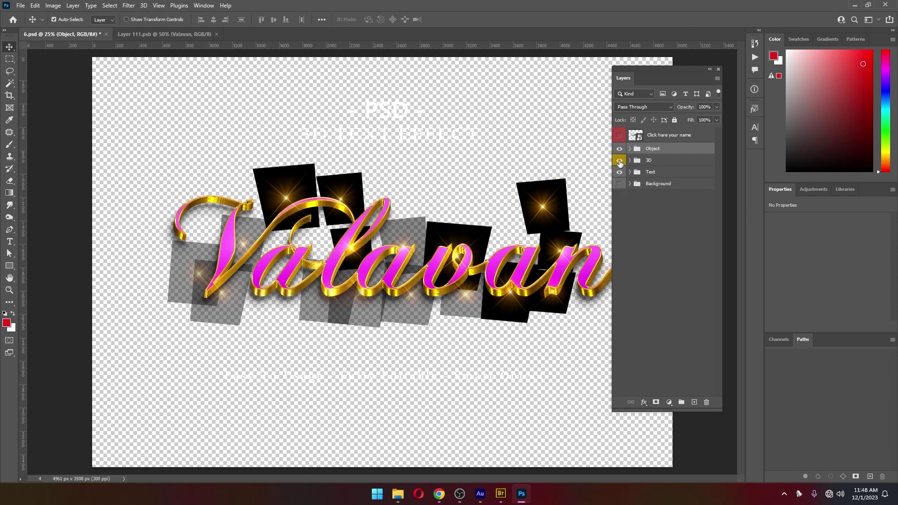
{"action": "left_click", "coordinate": [619, 172]}
{"action": "left_click", "coordinate": [619, 172]}
{"action": "left_click", "coordinate": [620, 172]}
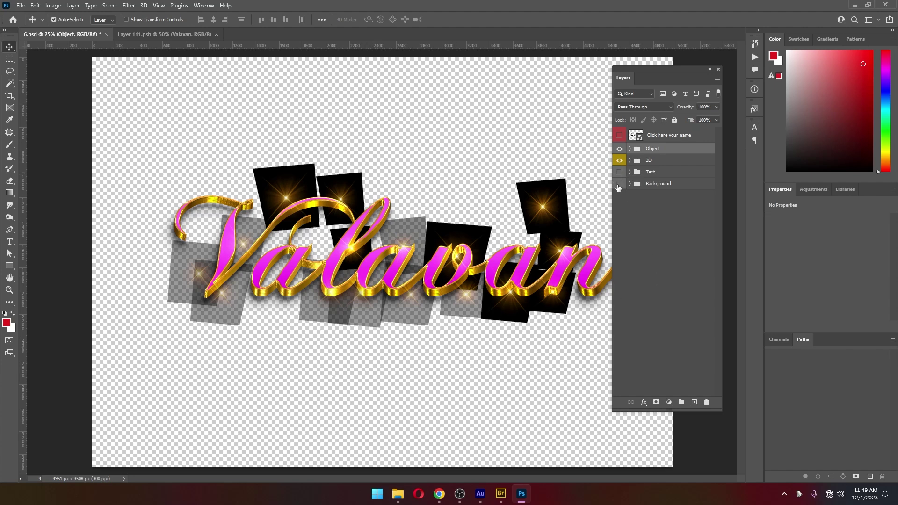
{"action": "left_click", "coordinate": [619, 149]}
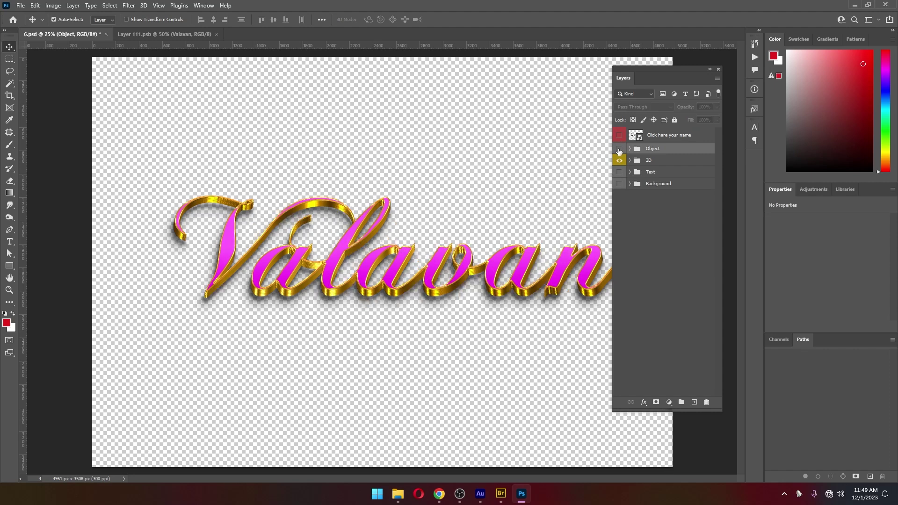
{"action": "left_click", "coordinate": [650, 160]}
Try saving a copy of the document as PNG, then cancel
{"action": "key", "text": "Tab"}
{"action": "key", "text": "Tab"}
{"action": "left_click", "coordinate": [21, 6]}
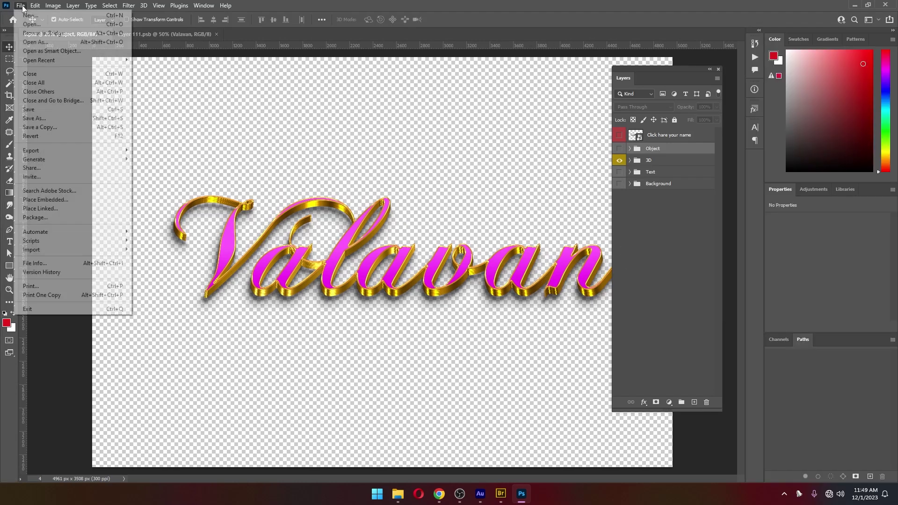
{"action": "left_click", "coordinate": [47, 127]}
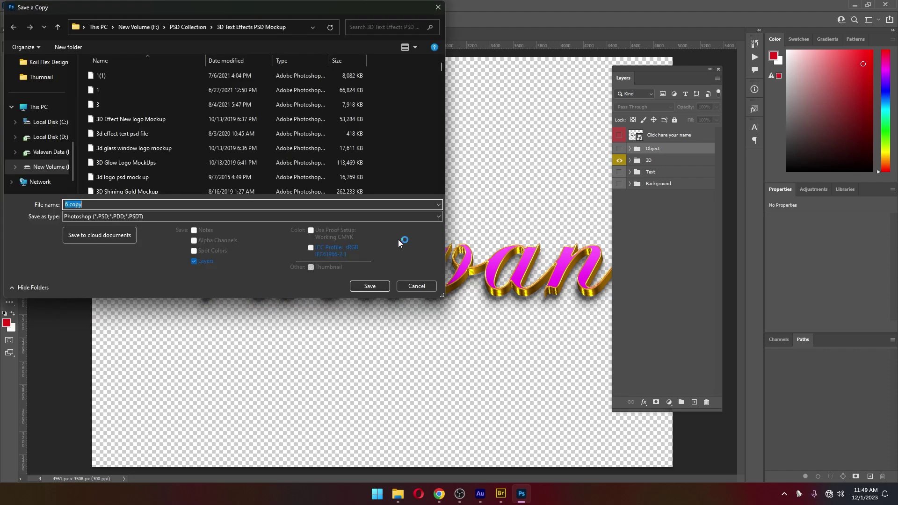
{"action": "left_click", "coordinate": [148, 217]}
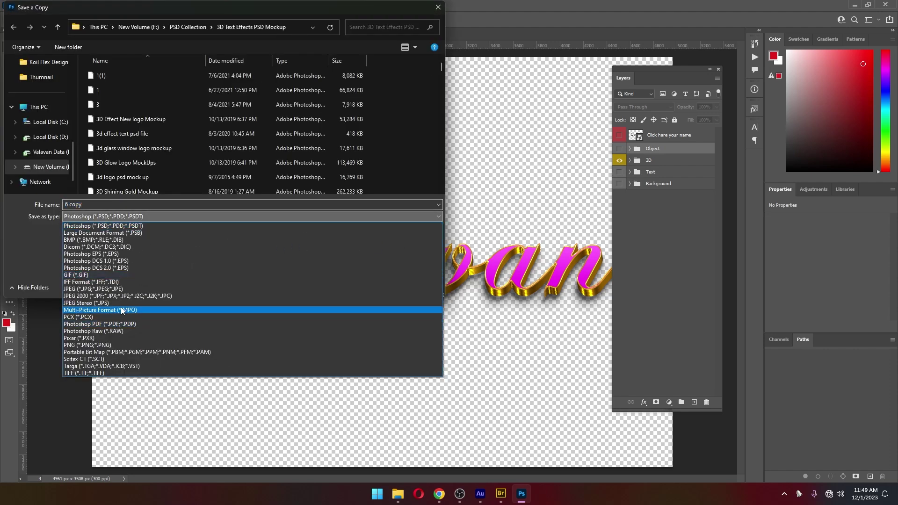
{"action": "left_click", "coordinate": [106, 345]}
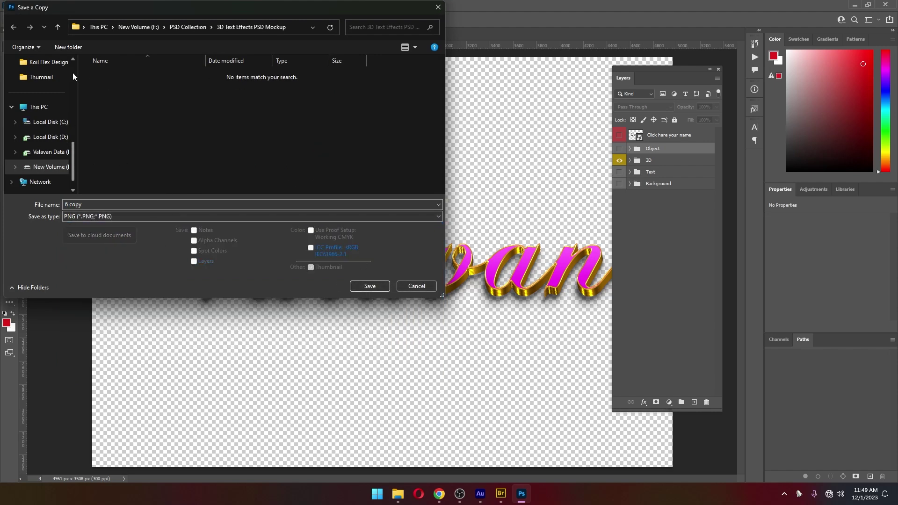
{"action": "left_click", "coordinate": [429, 287]}
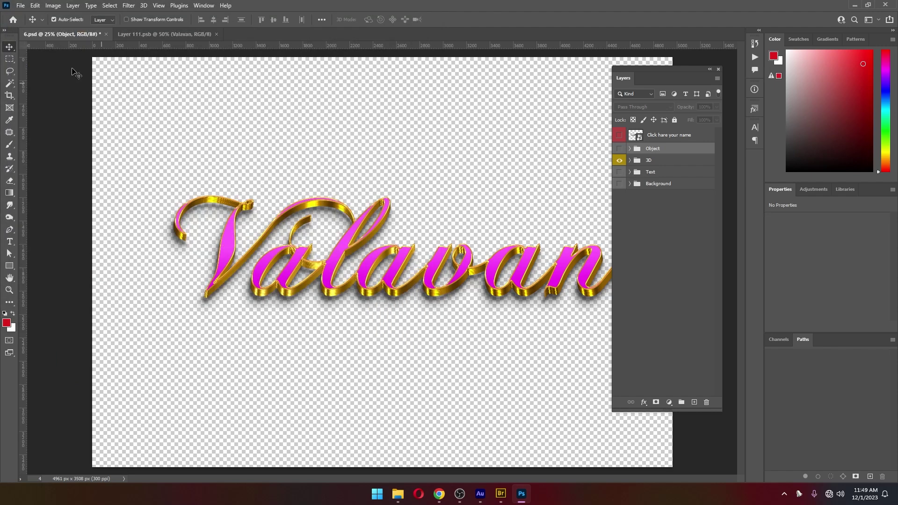
Quick Export the lettering as a PNG named 6 to the Desktop
{"action": "left_click", "coordinate": [19, 7]}
{"action": "mouse_move", "coordinate": [31, 150]}
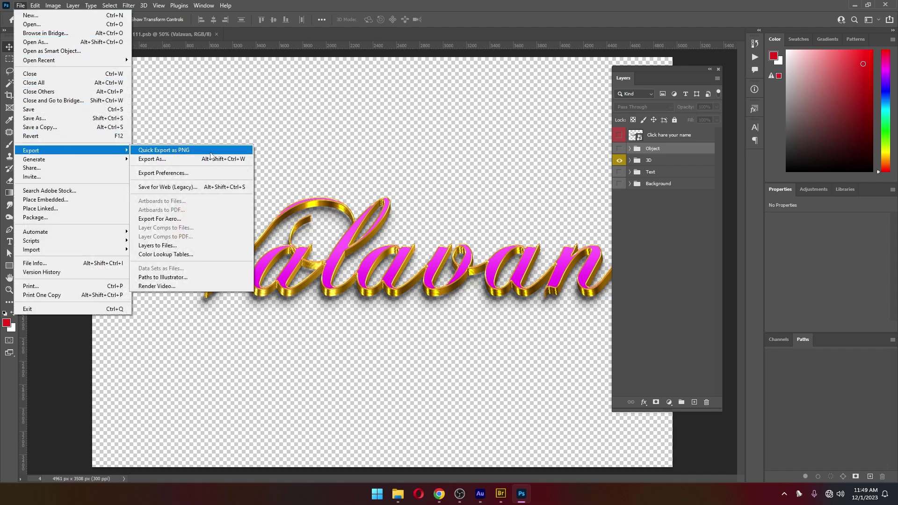
{"action": "left_click", "coordinate": [210, 153]}
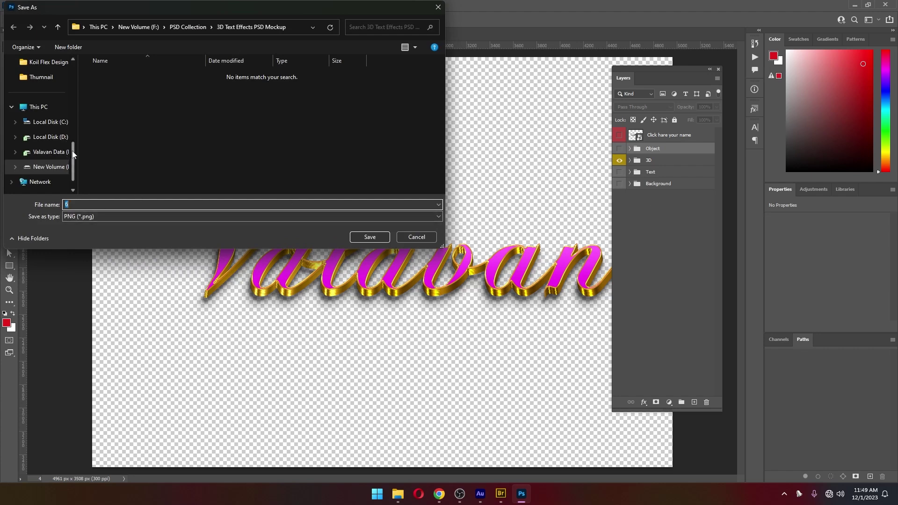
{"action": "left_click_drag", "start_coordinate": [73, 151], "coordinate": [75, 50]}
{"action": "scroll", "coordinate": [50, 177], "scroll_direction": "down", "scroll_amount": 1}
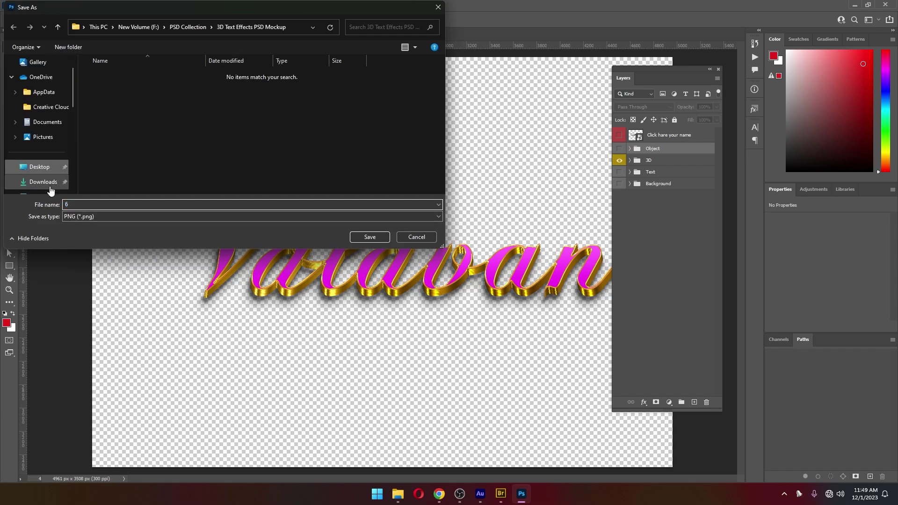
{"action": "left_click", "coordinate": [39, 167]}
{"action": "left_click", "coordinate": [368, 237]}
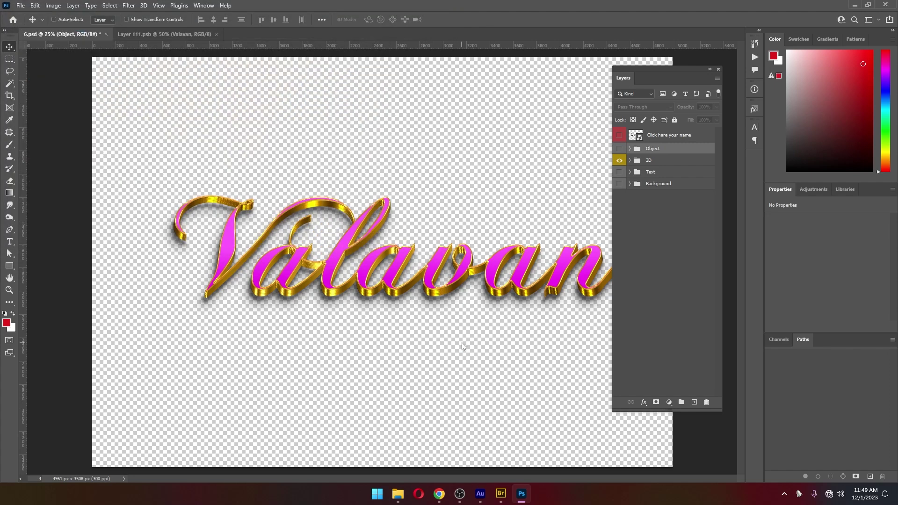
Open the exported 6.png from the Desktop
{"action": "key", "text": "ctrl+o"}
{"action": "left_click", "coordinate": [29, 152]}
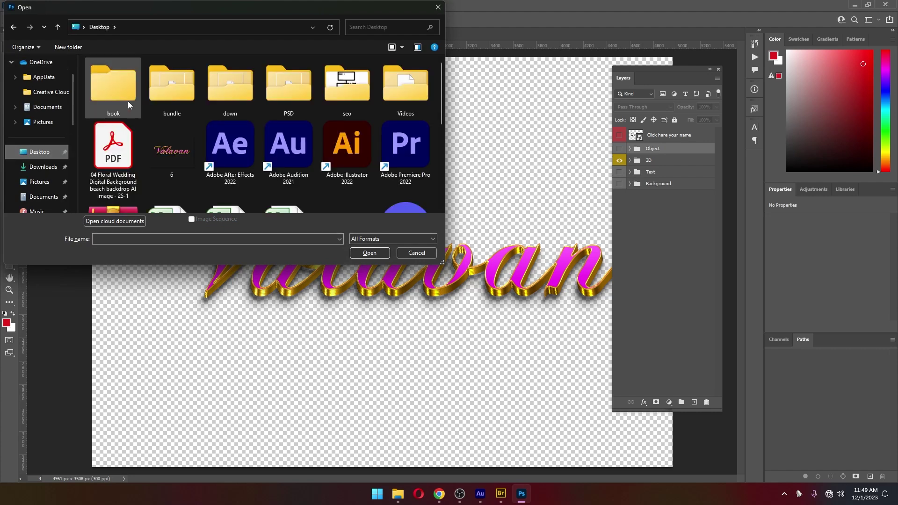
{"action": "type", "text": "6"}
{"action": "left_click", "coordinate": [386, 254]}
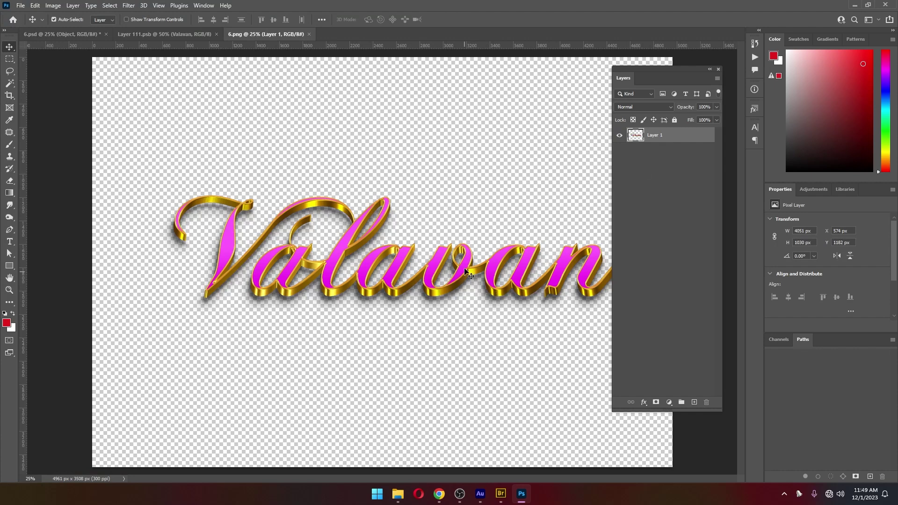
{"action": "left_click_drag", "start_coordinate": [464, 271], "coordinate": [456, 244]}
{"action": "key", "text": "ctrl+z"}
{"action": "left_click", "coordinate": [393, 170]}
Create a new blank A4 document, then return to the 6.png tab
{"action": "key", "text": "ctrl+n"}
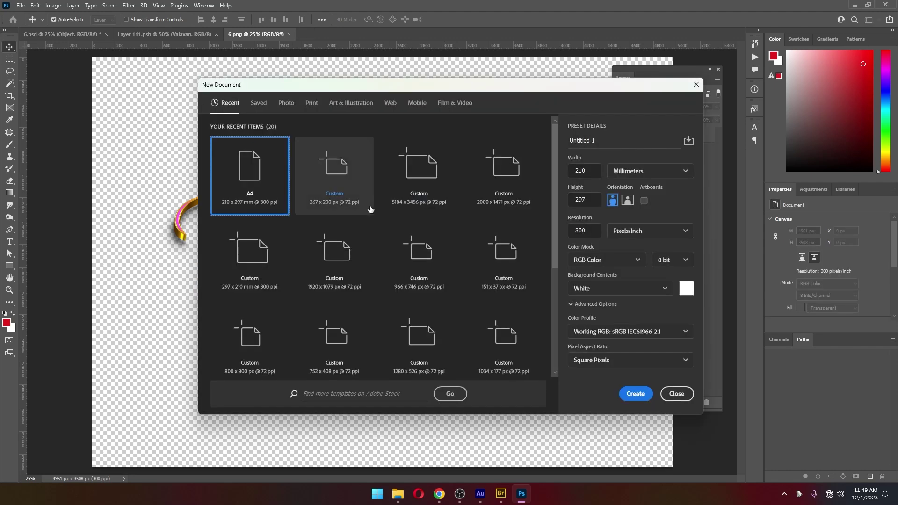
{"action": "left_click", "coordinate": [636, 393]}
{"action": "left_click", "coordinate": [180, 34]}
{"action": "left_click", "coordinate": [271, 36]}
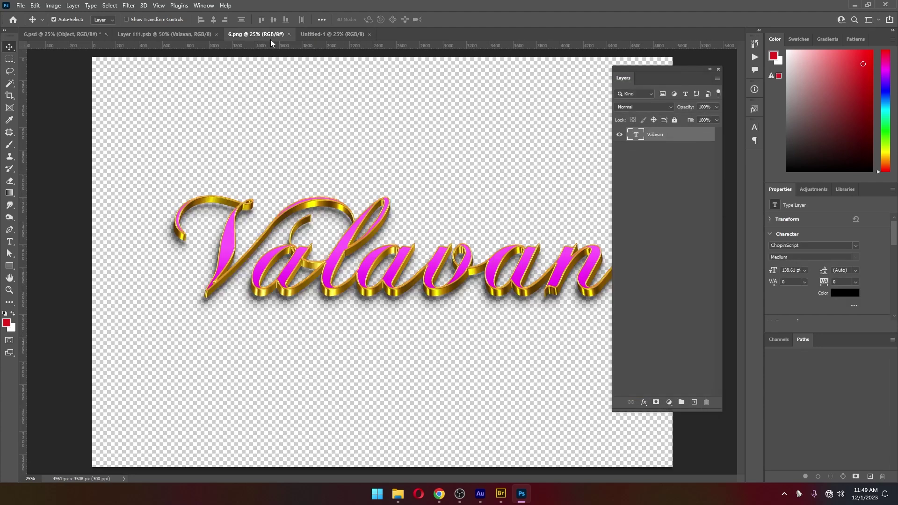
Copy the Valavan lettering into Untitled-1, shrink it to page width and move it up
{"action": "mouse_move", "coordinate": [371, 130]}
{"action": "left_mouse_down"}
{"action": "mouse_move", "coordinate": [341, 68]}
{"action": "mouse_move", "coordinate": [353, 194]}
{"action": "left_mouse_up"}
{"action": "key", "text": "ctrl+t"}
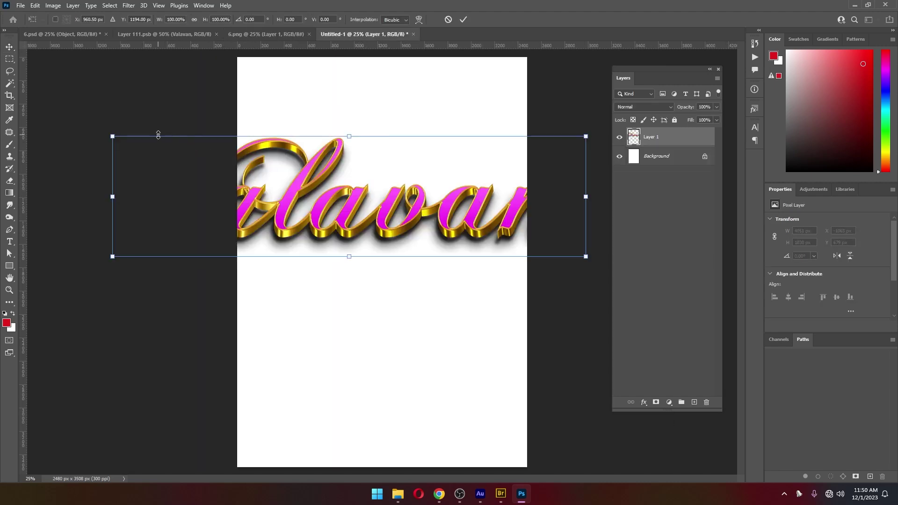
{"action": "left_click_drag", "start_coordinate": [111, 135], "coordinate": [179, 150]}
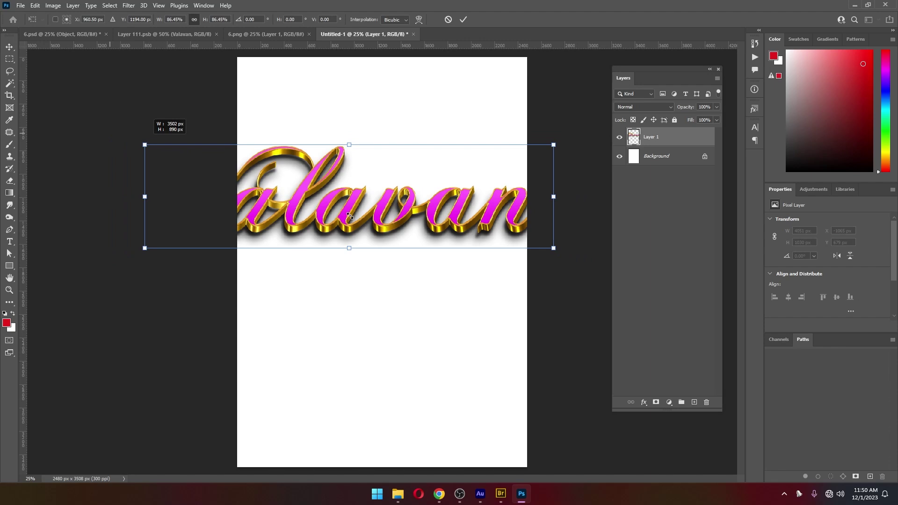
{"action": "key", "text": "Return"}
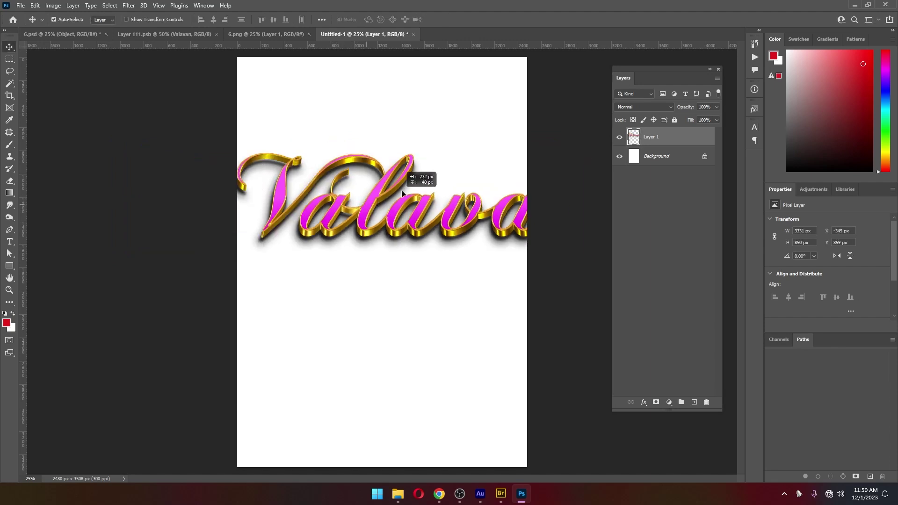
{"action": "left_click_drag", "start_coordinate": [349, 215], "coordinate": [395, 177]}
{"action": "key", "text": "ctrl+t"}
{"action": "left_click_drag", "start_coordinate": [252, 223], "coordinate": [318, 193]}
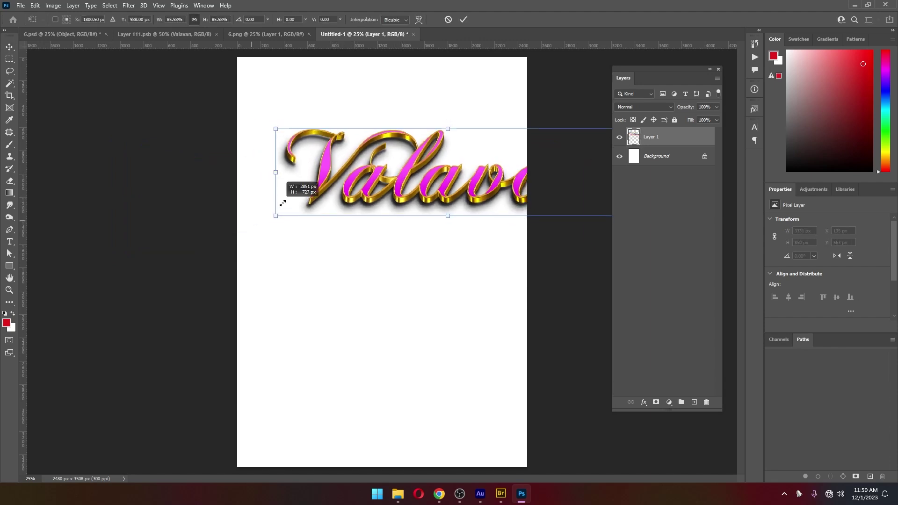
{"action": "key", "text": "Return"}
{"action": "mouse_move", "coordinate": [422, 173]}
{"action": "left_mouse_down"}
{"action": "mouse_move", "coordinate": [345, 127]}
{"action": "mouse_move", "coordinate": [354, 127]}
{"action": "left_mouse_up"}
Fill the Background layer with black and nudge the lettering slightly higher
{"action": "right_click", "coordinate": [363, 207]}
{"action": "left_click", "coordinate": [377, 208]}
{"action": "key", "text": "d"}
{"action": "key", "text": "alt+BackSpace"}
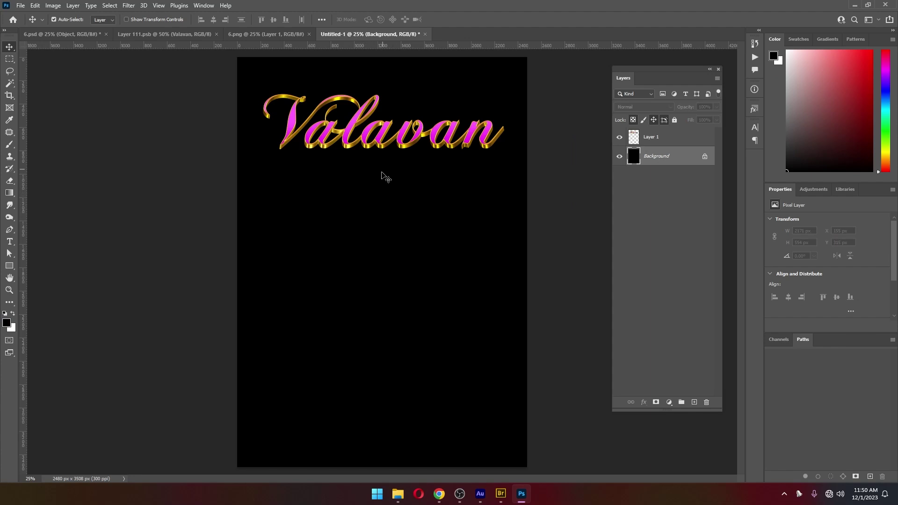
{"action": "left_click_drag", "start_coordinate": [379, 133], "coordinate": [382, 126]}
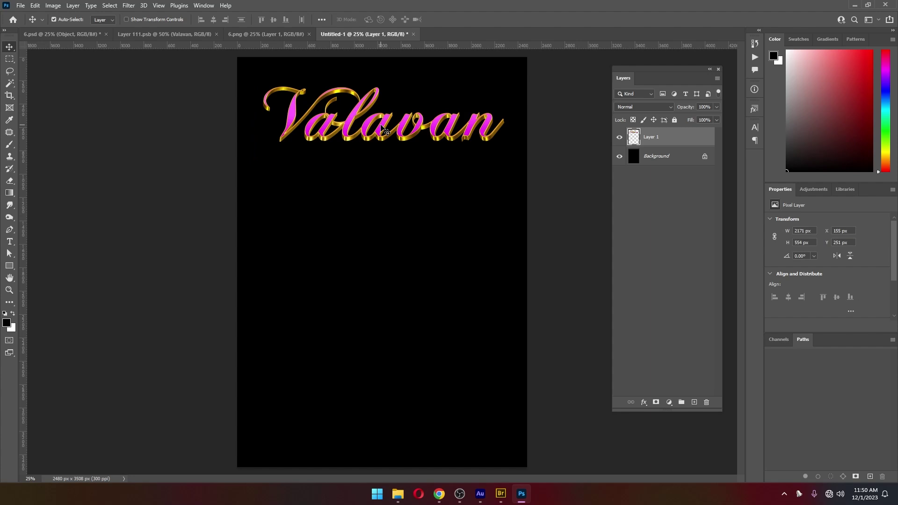
Fill the A4 page's Background layer with a dark red-maroon colour
{"action": "left_click", "coordinate": [7, 323]}
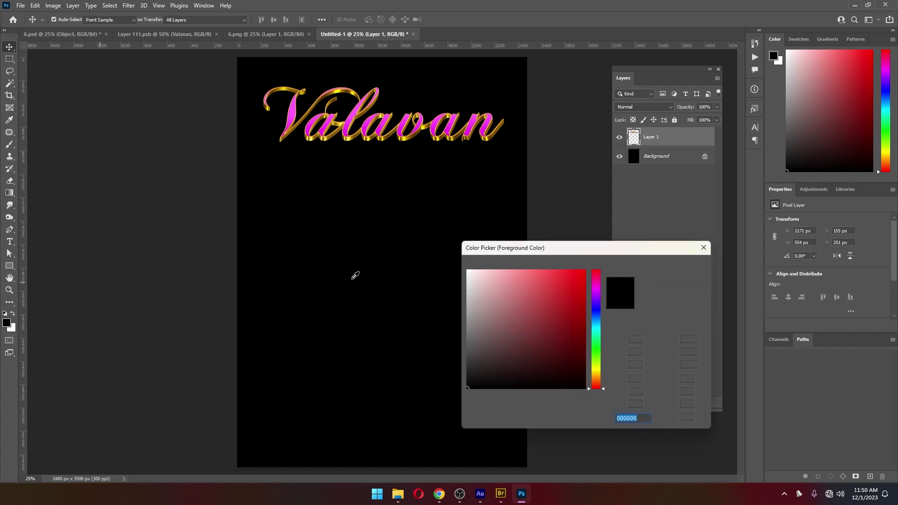
{"action": "left_click_drag", "start_coordinate": [595, 363], "coordinate": [598, 382]}
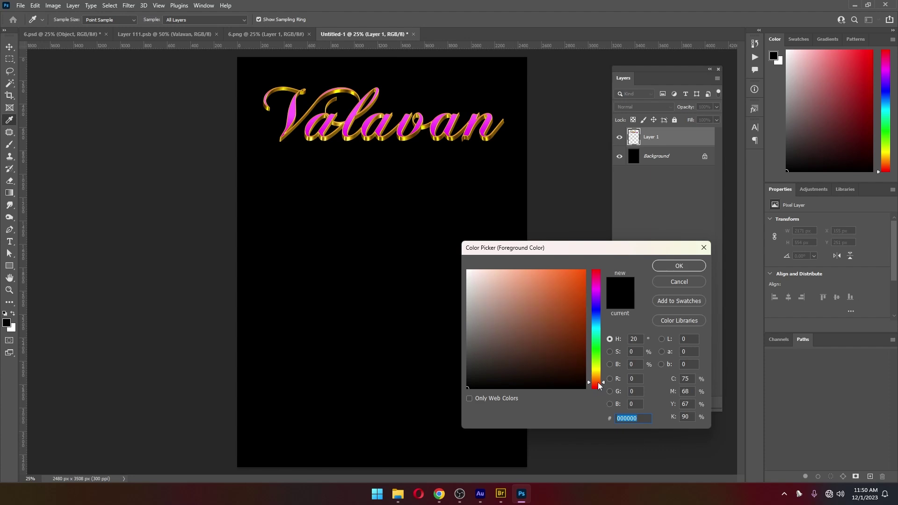
{"action": "left_click", "coordinate": [585, 361]}
{"action": "key", "text": "Return"}
{"action": "key", "text": "alt+BackSpace"}
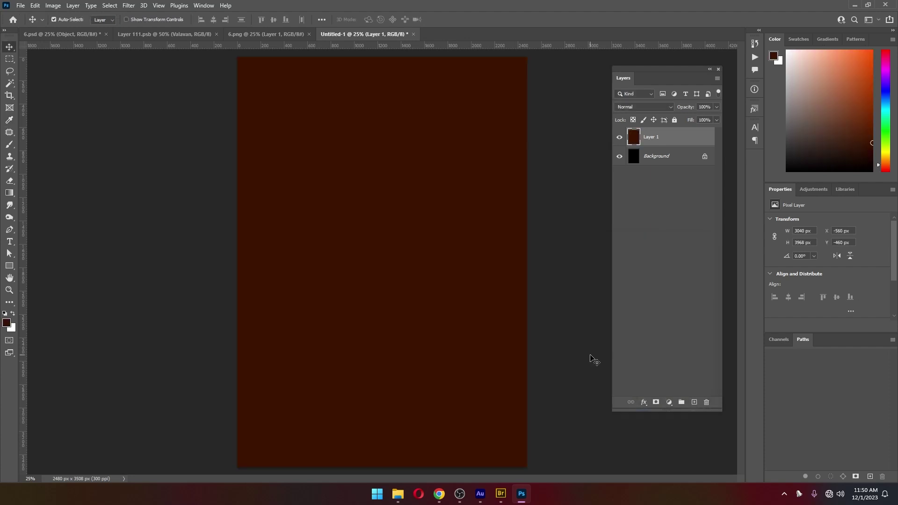
{"action": "key", "text": "ctrl+z"}
{"action": "left_click", "coordinate": [672, 159]}
{"action": "key", "text": "alt+BackSpace"}
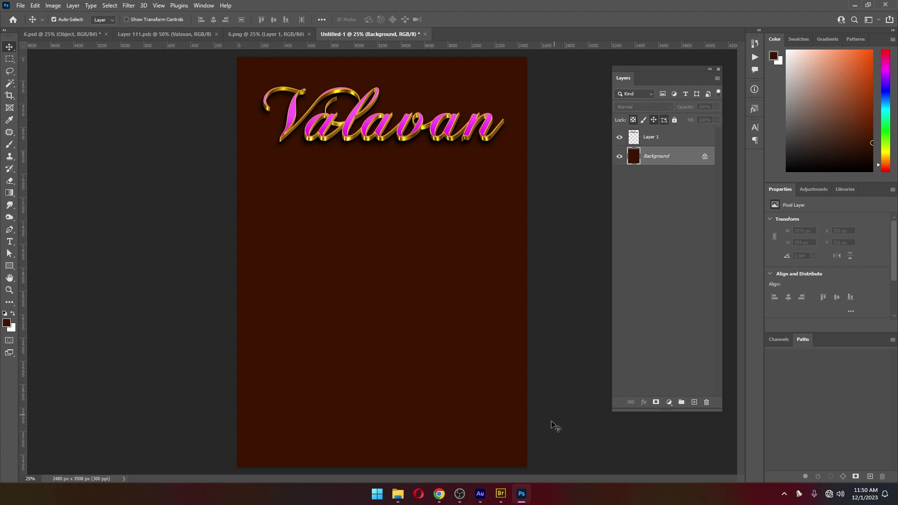
Close the Untitled-1, 6.png and 6.psd documents without saving
{"action": "left_click", "coordinate": [500, 494]}
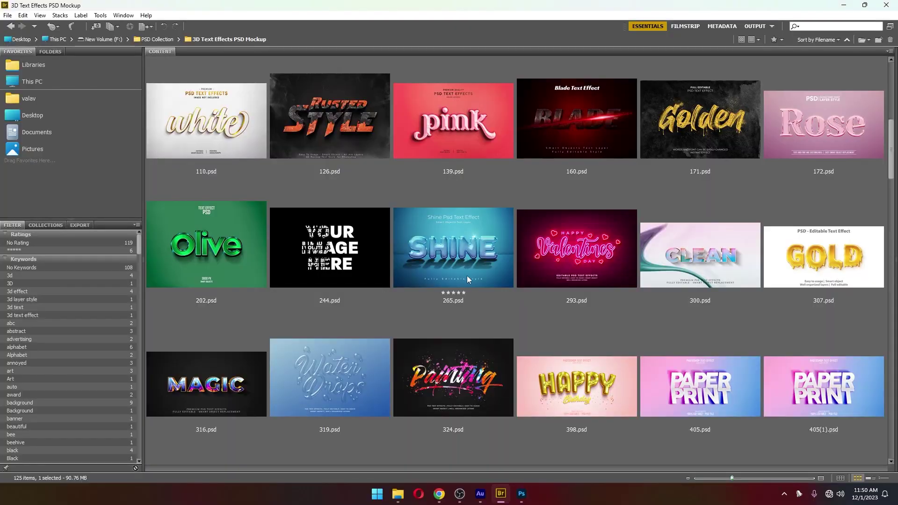
{"action": "left_click", "coordinate": [522, 494]}
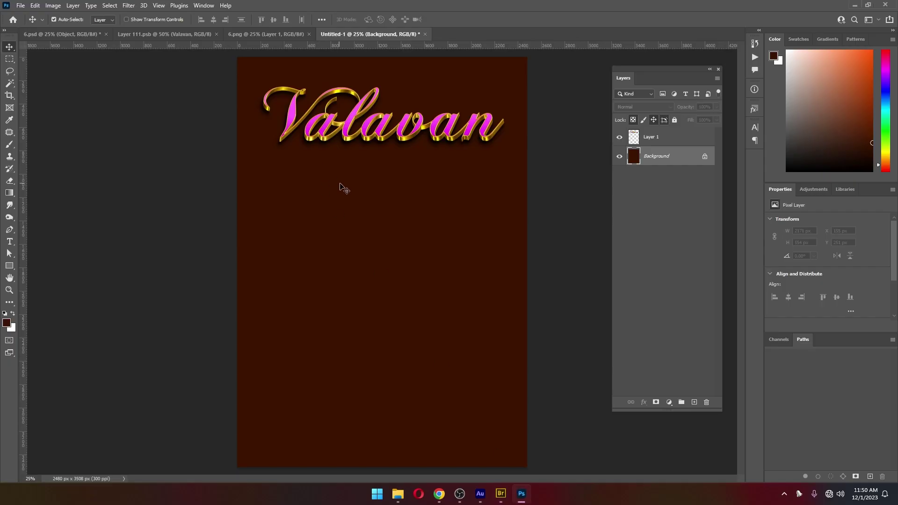
{"action": "key", "text": "ctrl+w"}
{"action": "left_click", "coordinate": [445, 183]}
{"action": "key", "text": "ctrl+w"}
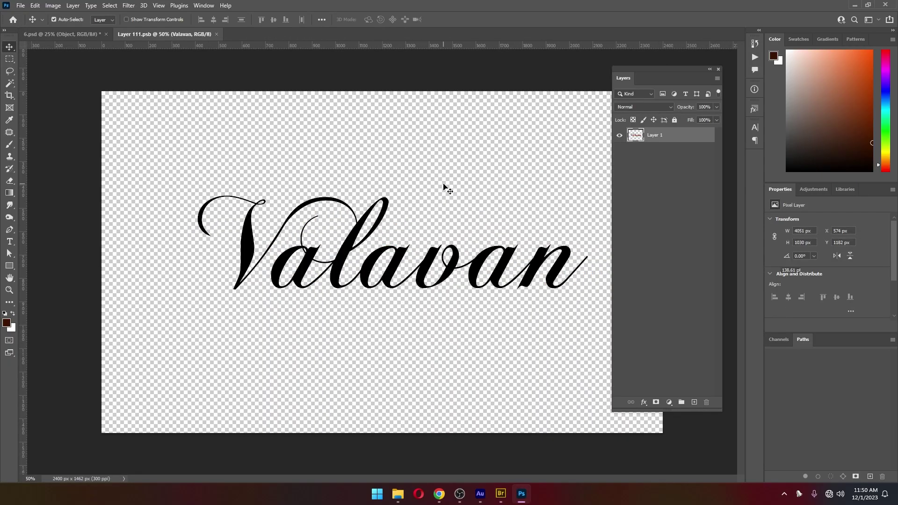
{"action": "key", "text": "ctrl+w"}
{"action": "key", "text": "ctrl+w"}
{"action": "left_click", "coordinate": [445, 183]}
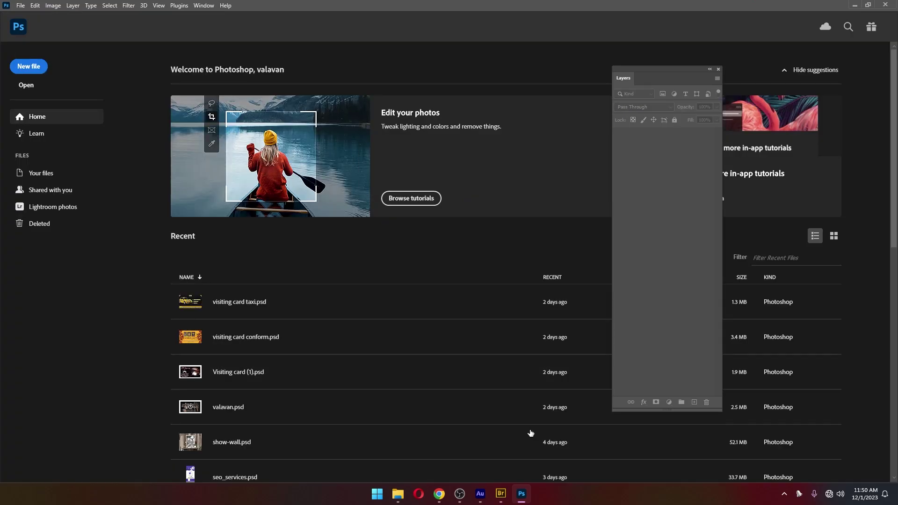
Drag the Valentines template 293.psd from Bridge's mockup folder into Photoshop
{"action": "left_click", "coordinate": [505, 492]}
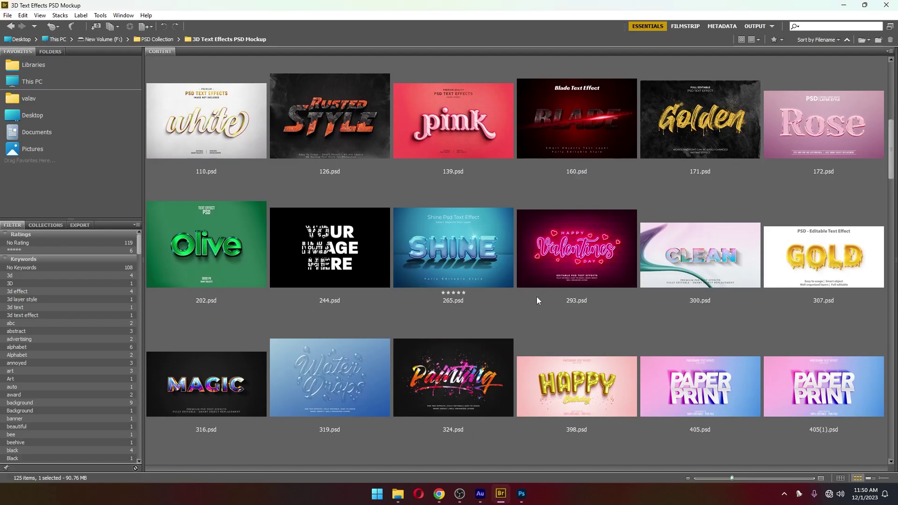
{"action": "left_click_drag", "start_coordinate": [566, 259], "coordinate": [529, 356]}
{"action": "key", "text": "alt+Tab"}
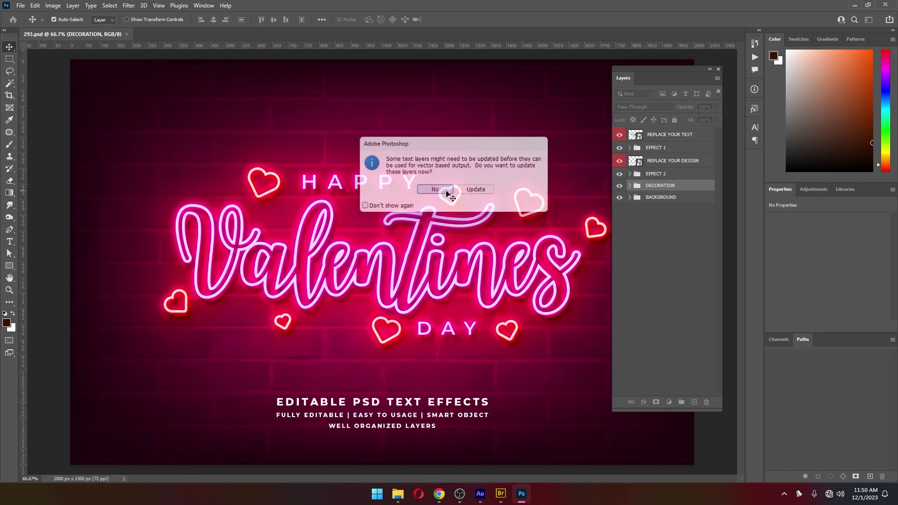
{"action": "left_click", "coordinate": [463, 189]}
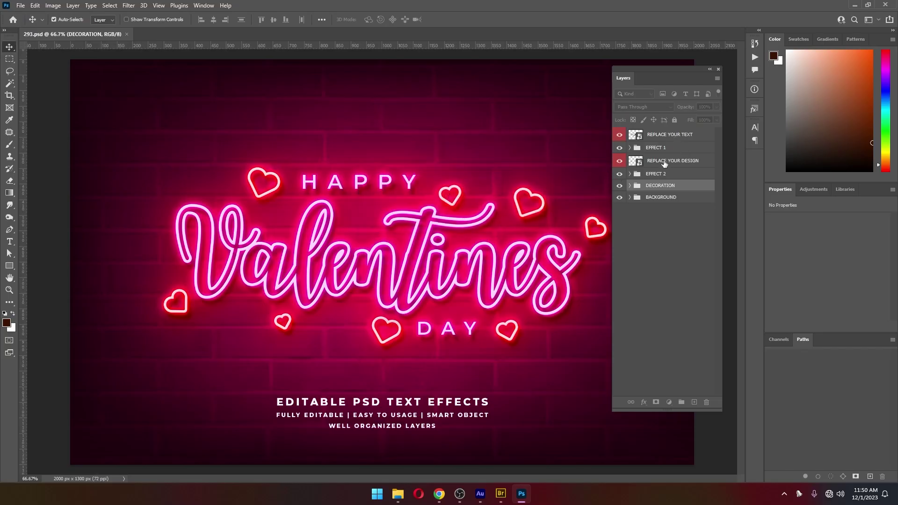
Toggle the heart decorations, bottom text and brick wall layers to inspect the design
{"action": "left_click", "coordinate": [619, 162]}
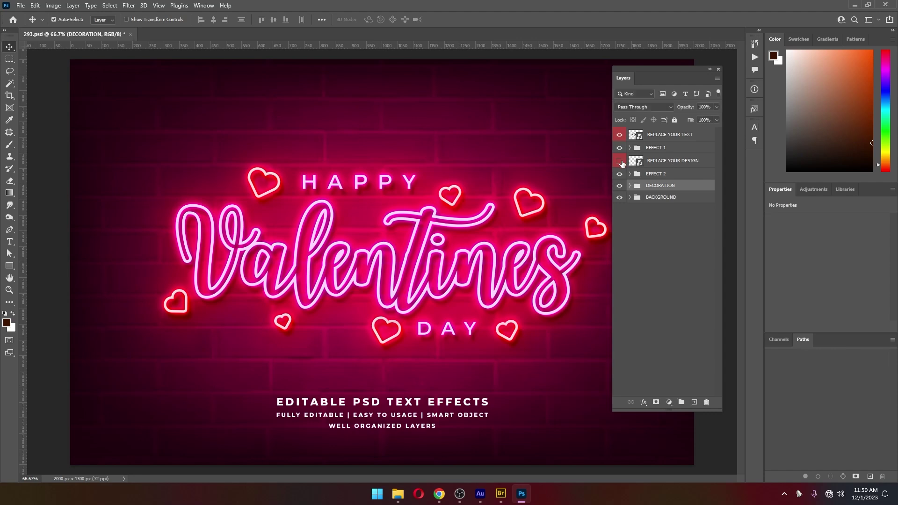
{"action": "left_click", "coordinate": [620, 175]}
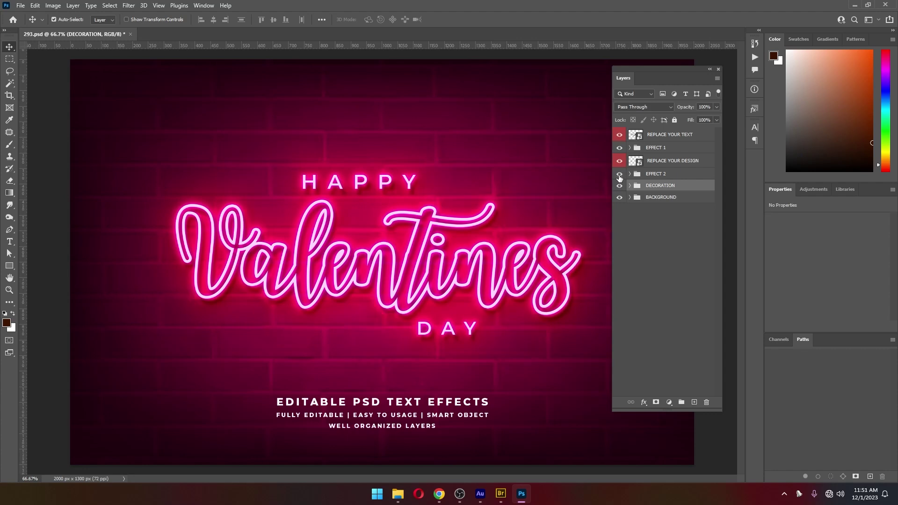
{"action": "left_click", "coordinate": [620, 176]}
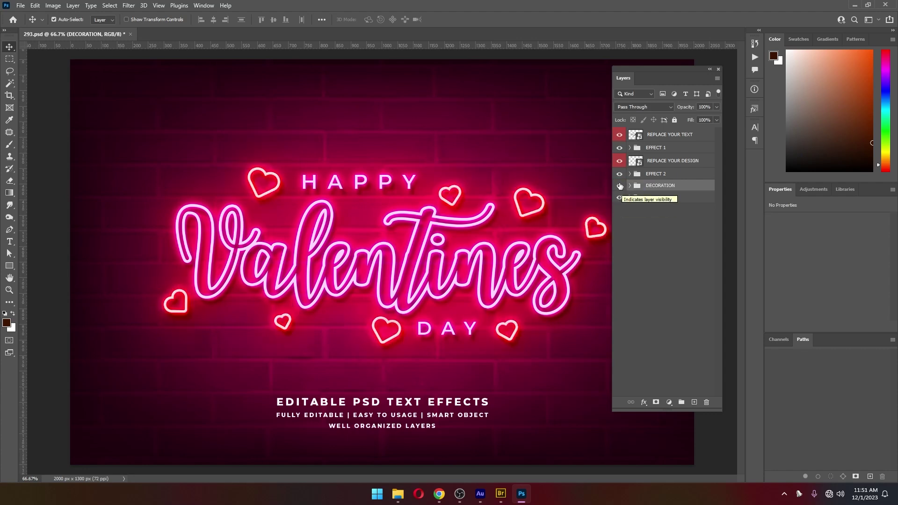
{"action": "left_click", "coordinate": [620, 186]}
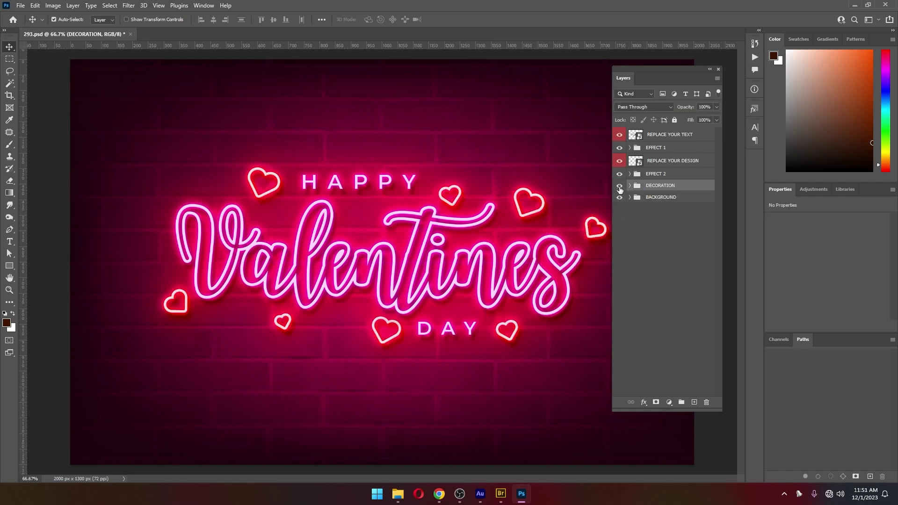
{"action": "left_click", "coordinate": [620, 187]}
{"action": "left_click", "coordinate": [619, 198]}
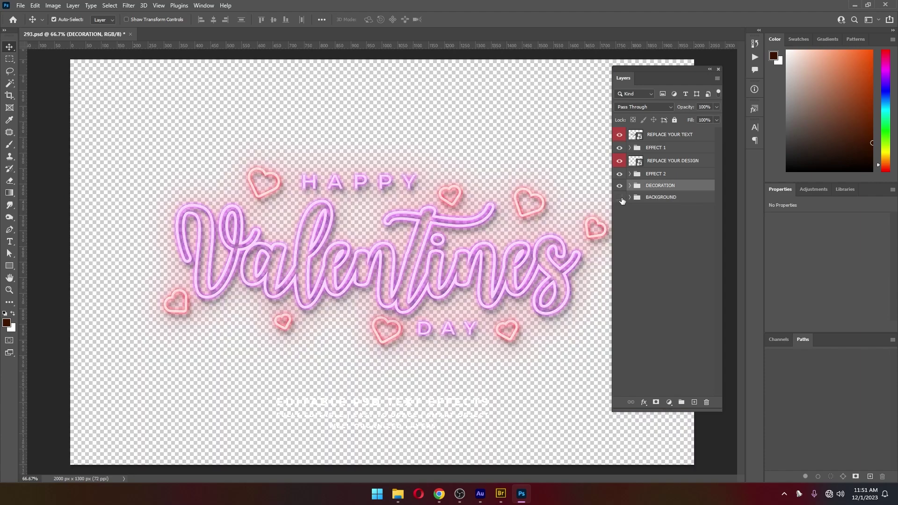
{"action": "left_click", "coordinate": [620, 198]}
Open the REPLACE YOUR TEXT smart object and start editing the Valentines text
{"action": "double_click", "coordinate": [636, 136]}
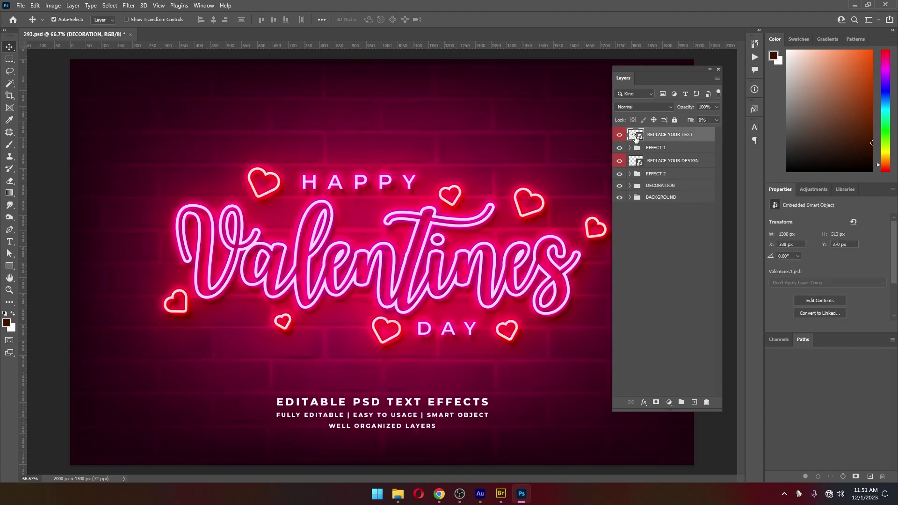
{"action": "left_click", "coordinate": [380, 206]}
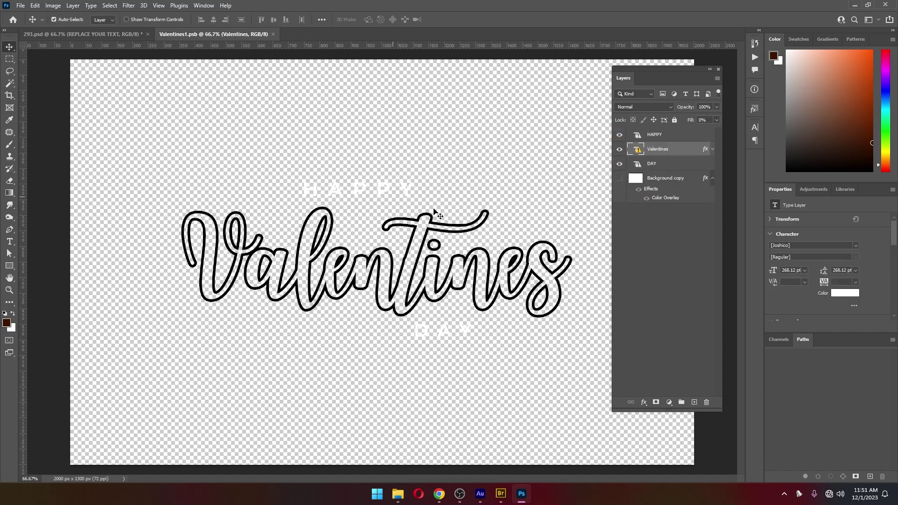
{"action": "key", "text": "t"}
{"action": "left_click", "coordinate": [449, 276]}
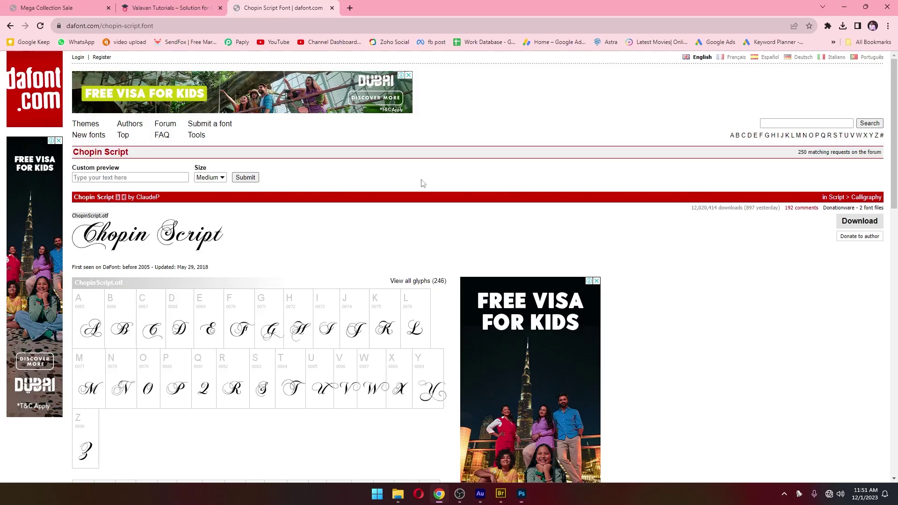
Search Google for 'joshico font free' from the address bar
{"action": "left_click", "coordinate": [170, 7]}
{"action": "left_click", "coordinate": [262, 8]}
{"action": "left_click", "coordinate": [184, 25]}
{"action": "type", "text": "j"}
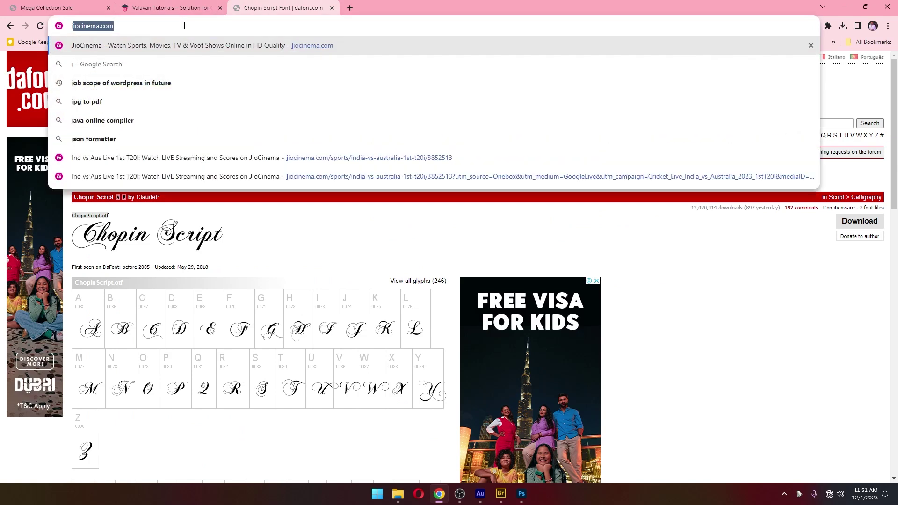
{"action": "type", "text": "oshic"}
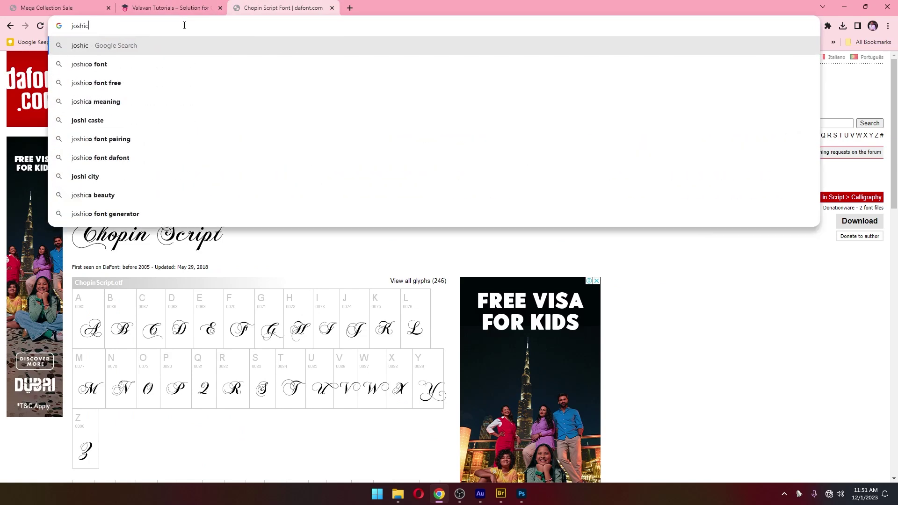
{"action": "type", "text": "o"}
{"action": "key", "text": "Down"}
{"action": "key", "text": "Down"}
{"action": "key", "text": "Return"}
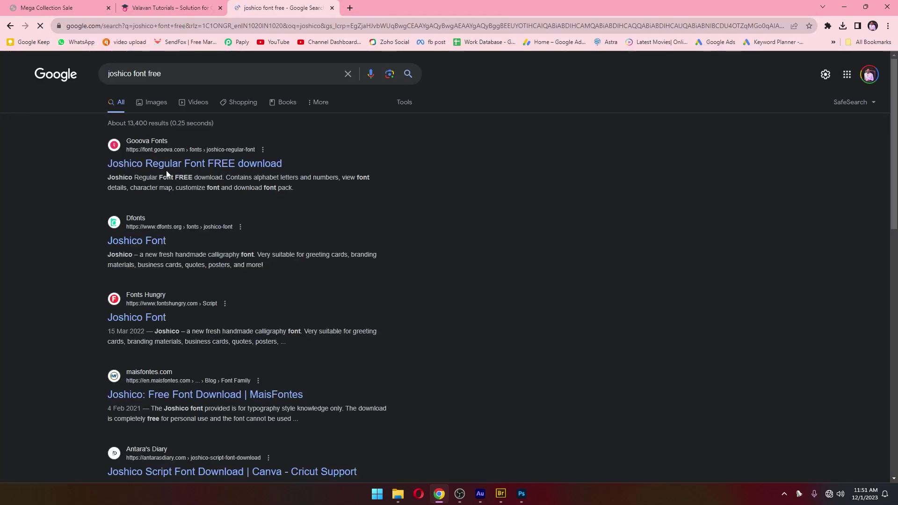
Check the Dfonts Joshico page, then open the Gooova Joshico Regular result instead
{"action": "left_click", "coordinate": [146, 246]}
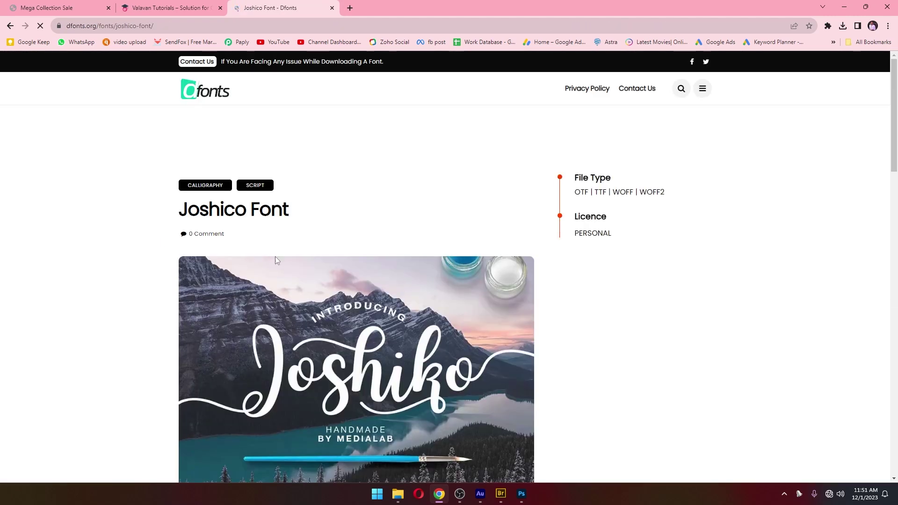
{"action": "scroll", "coordinate": [391, 333], "scroll_direction": "down", "scroll_amount": 1}
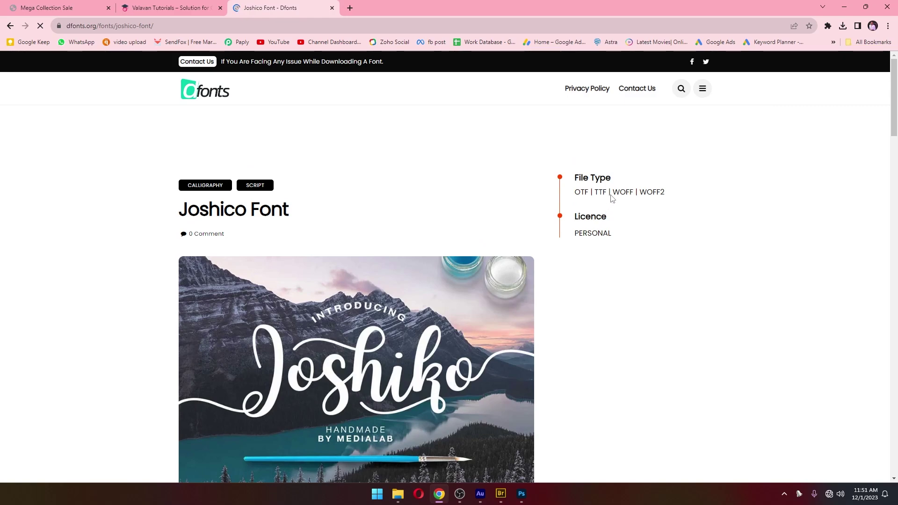
{"action": "scroll", "coordinate": [496, 303], "scroll_direction": "down", "scroll_amount": 1}
{"action": "scroll", "coordinate": [496, 303], "scroll_direction": "down", "scroll_amount": 5}
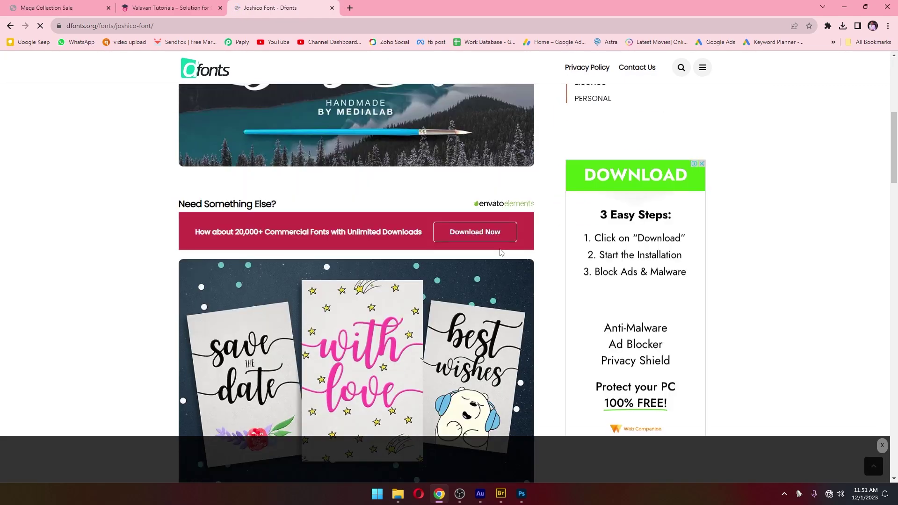
{"action": "scroll", "coordinate": [367, 244], "scroll_direction": "up", "scroll_amount": 4}
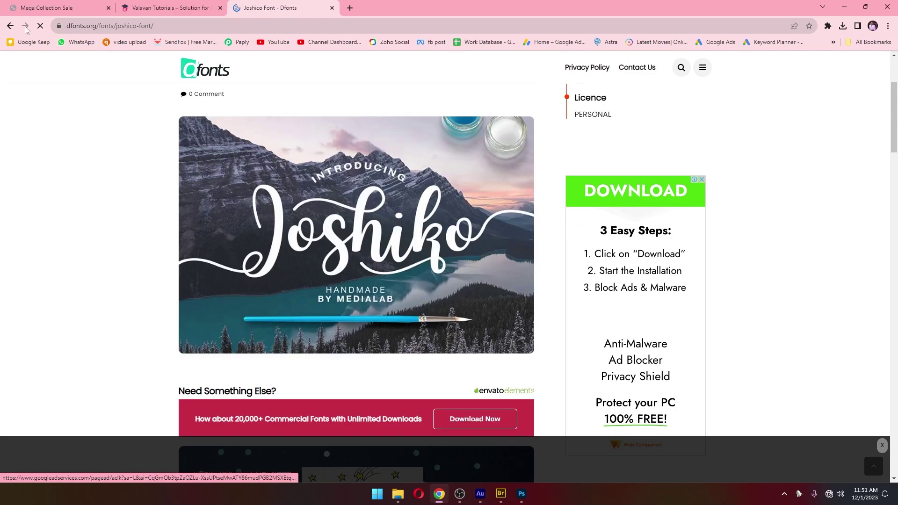
{"action": "left_click", "coordinate": [10, 26]}
{"action": "scroll", "coordinate": [328, 352], "scroll_direction": "down", "scroll_amount": 1}
{"action": "scroll", "coordinate": [339, 354], "scroll_direction": "down", "scroll_amount": 3}
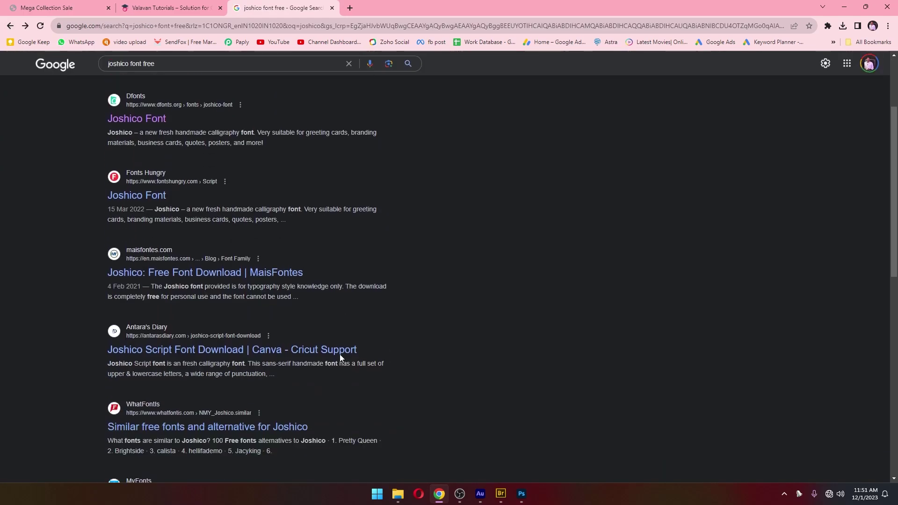
{"action": "scroll", "coordinate": [341, 357], "scroll_direction": "down", "scroll_amount": 1}
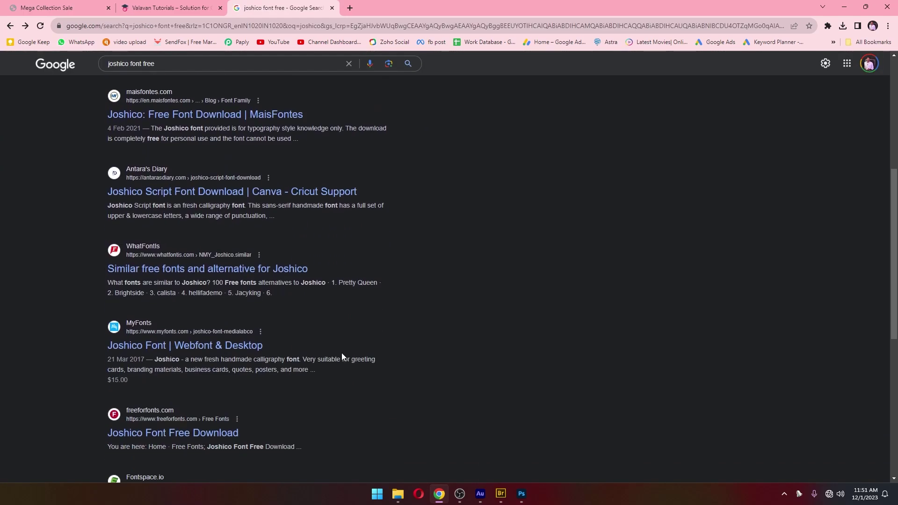
{"action": "scroll", "coordinate": [341, 357], "scroll_direction": "up", "scroll_amount": 6}
{"action": "left_click", "coordinate": [161, 166]}
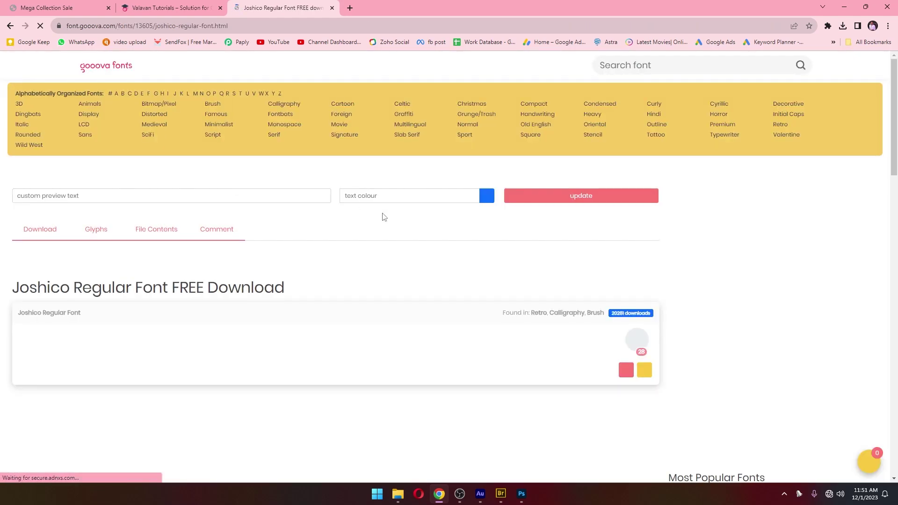
Download the Joshico Regular zip and install Joshico-Regular.ttf
{"action": "scroll", "coordinate": [696, 341], "scroll_direction": "down", "scroll_amount": 1}
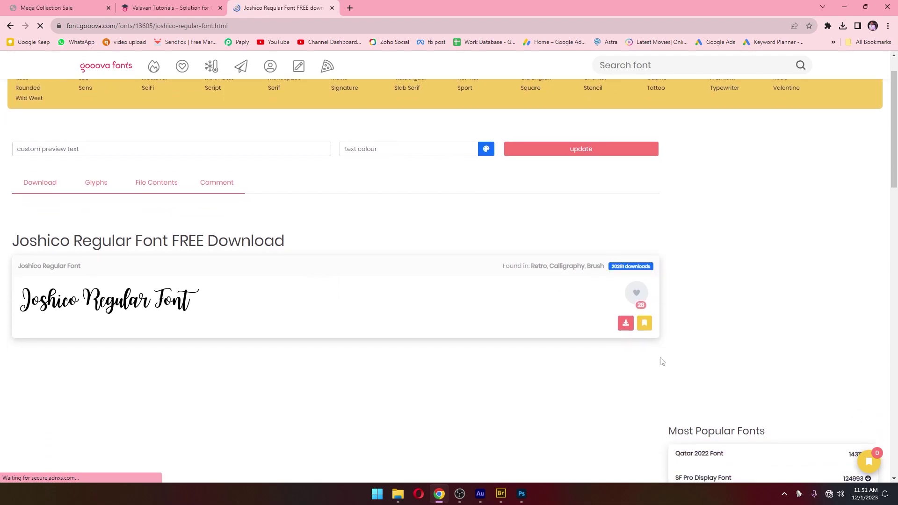
{"action": "left_click", "coordinate": [626, 325]}
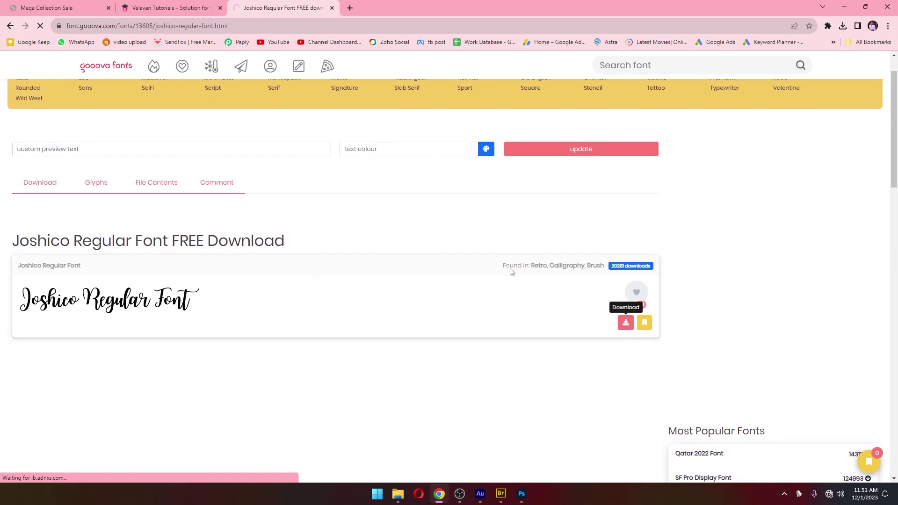
{"action": "left_click", "coordinate": [653, 278]}
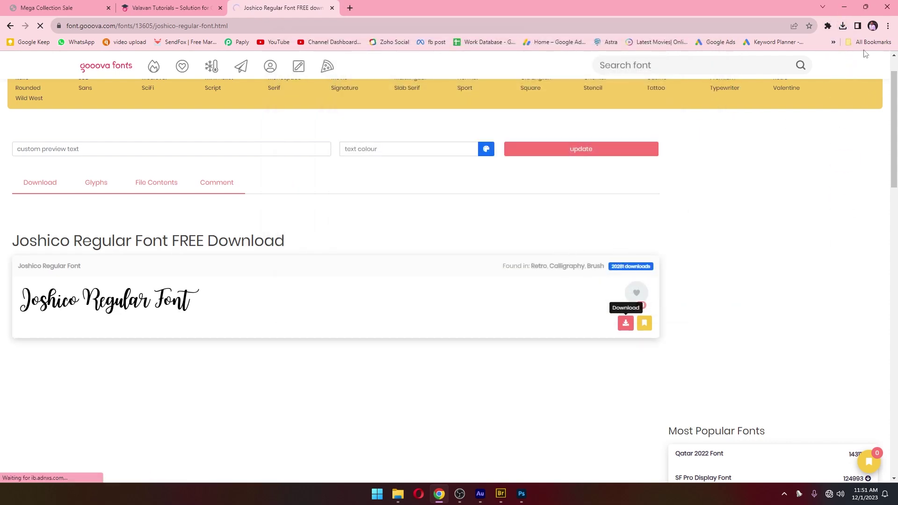
{"action": "left_click", "coordinate": [843, 27]}
{"action": "left_click", "coordinate": [751, 63]}
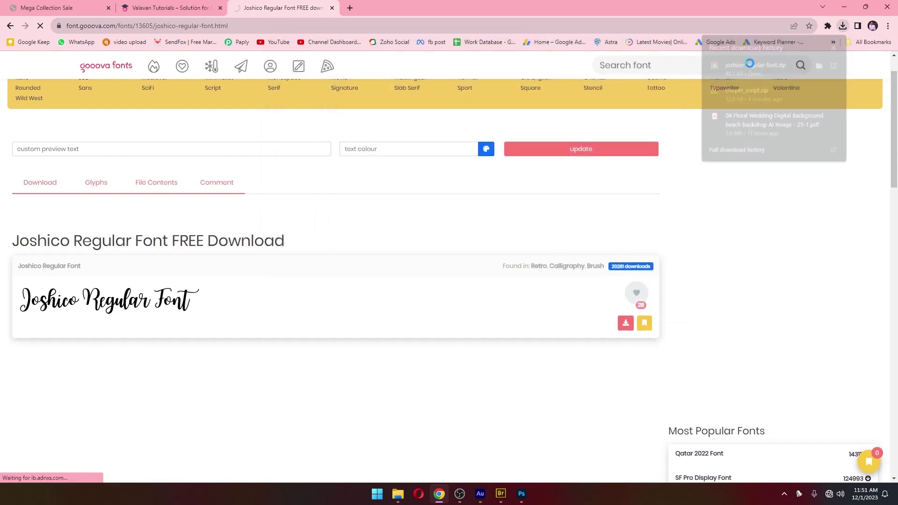
{"action": "double_click", "coordinate": [135, 148]}
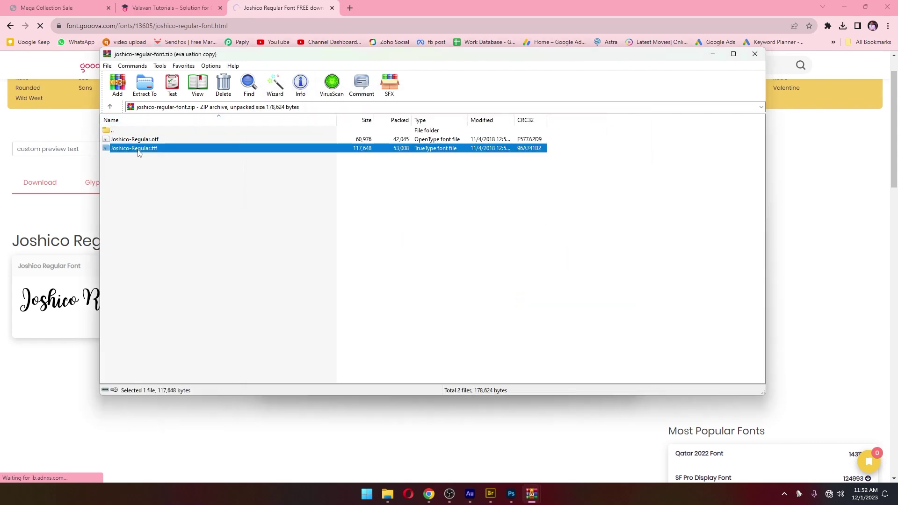
{"action": "left_click", "coordinate": [83, 40]}
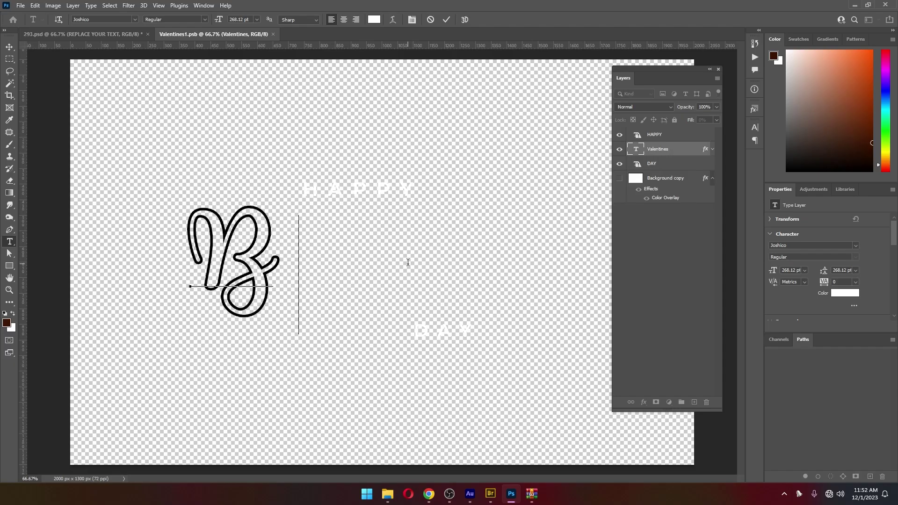
Retype the word as 'Birthday' in Photoshop and commit it
{"action": "type", "text": "irthday"}
{"action": "key", "text": "ctrl+Return"}
{"action": "key", "text": "v"}
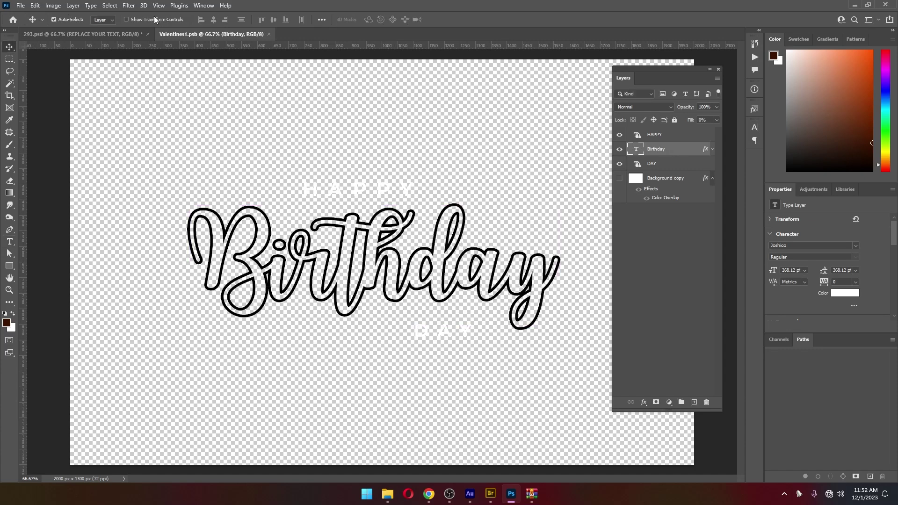
Set Birthday in ChopinScript Medium, nudge it right and up, and save the smart object
{"action": "key", "text": "ctrl+Tab"}
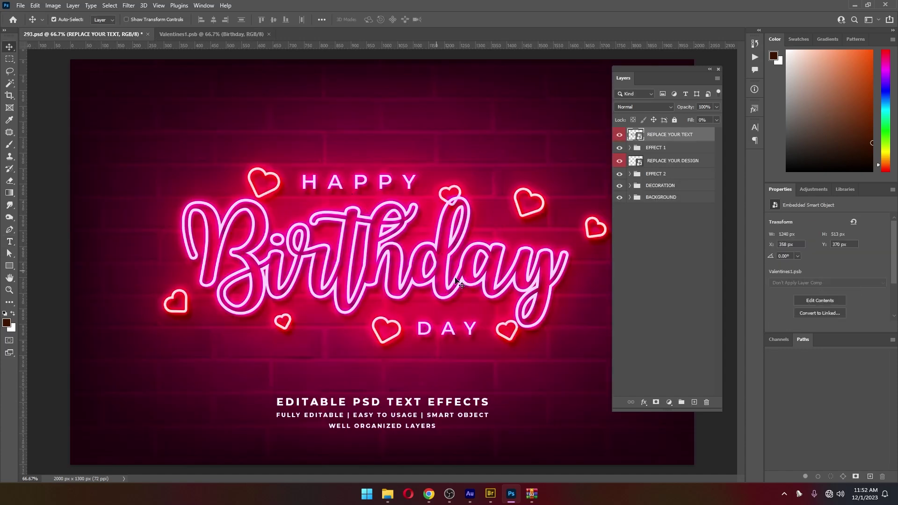
{"action": "key", "text": "alt+Tab"}
{"action": "left_click", "coordinate": [842, 26]}
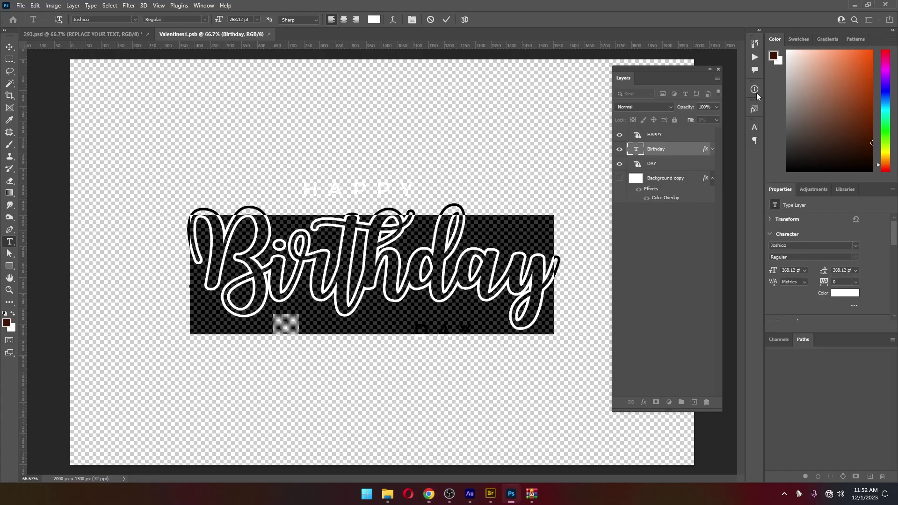
{"action": "type", "text": "c"}
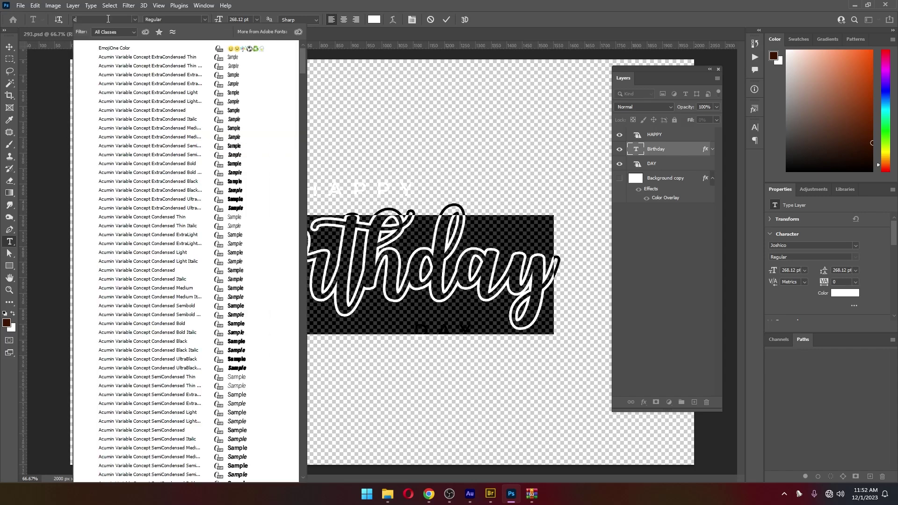
{"action": "type", "text": "hop"}
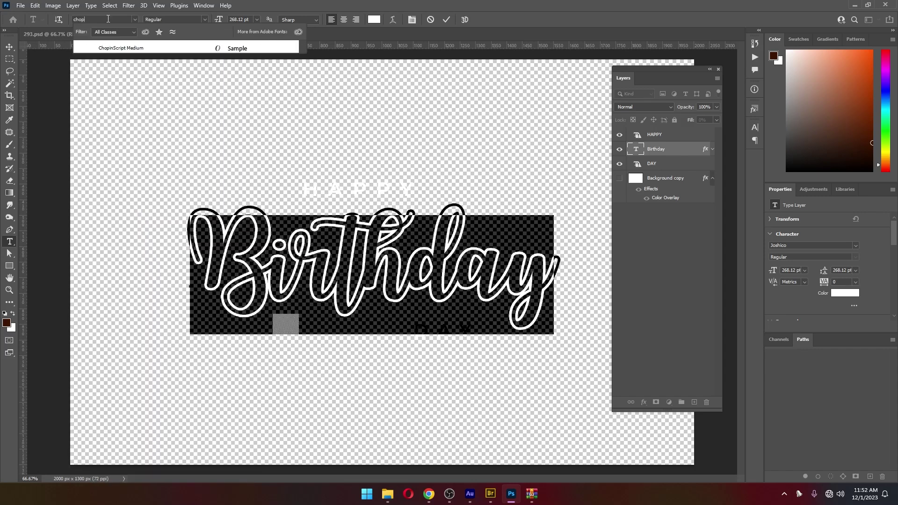
{"action": "left_click", "coordinate": [121, 48]}
{"action": "left_click", "coordinate": [379, 274]}
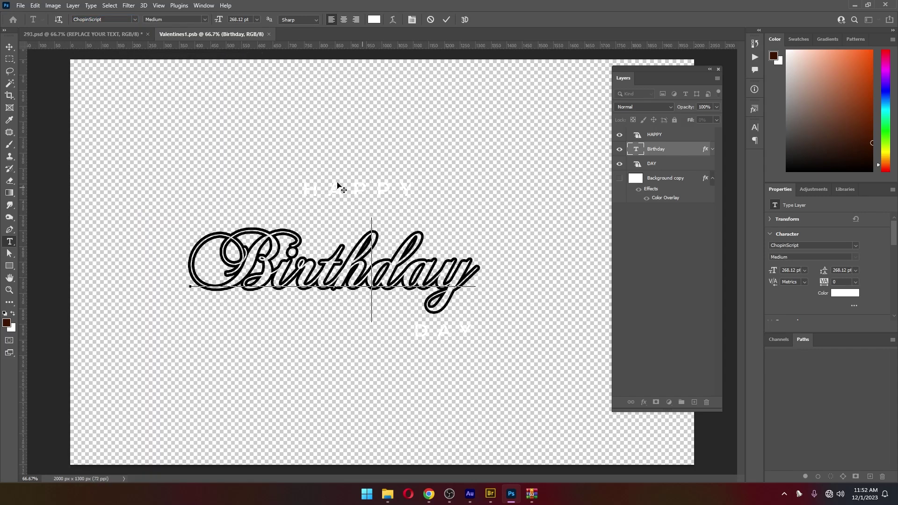
{"action": "left_click_drag", "start_coordinate": [360, 178], "coordinate": [377, 173]}
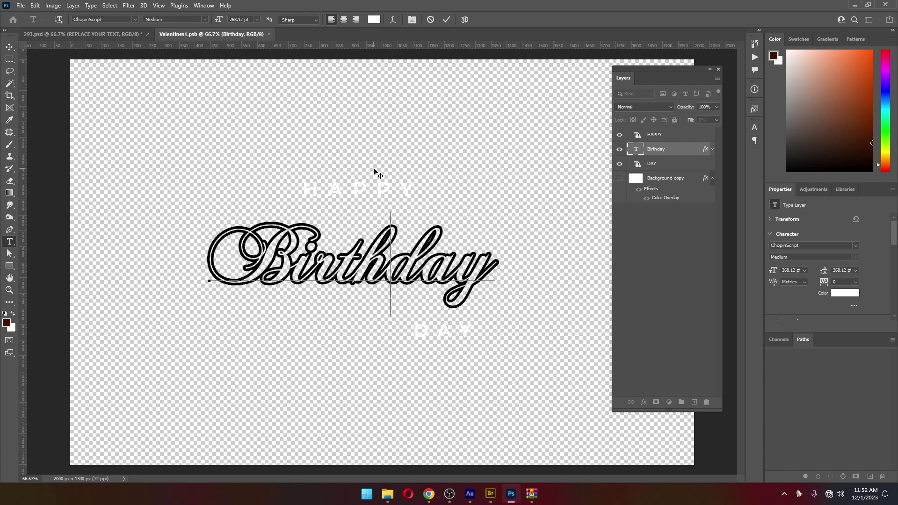
{"action": "key", "text": "ctrl+s"}
{"action": "key", "text": "v"}
{"action": "left_click", "coordinate": [130, 35]}
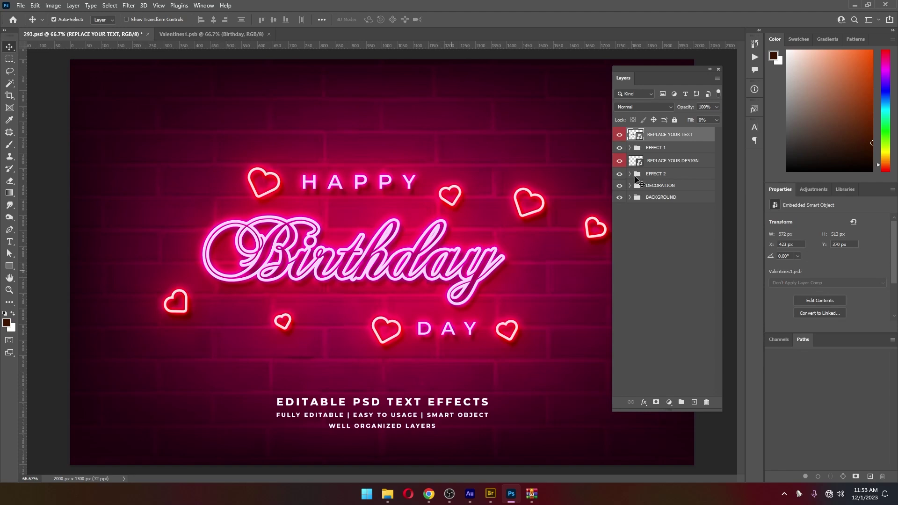
Return to the Valentines1.psb tab and open the Birthday layer's style settings
{"action": "left_click", "coordinate": [198, 34]}
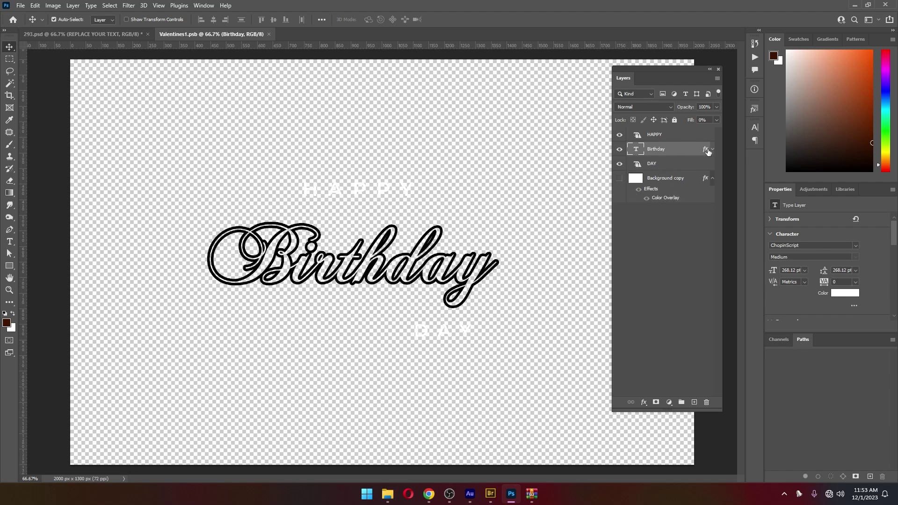
{"action": "double_click", "coordinate": [713, 150]}
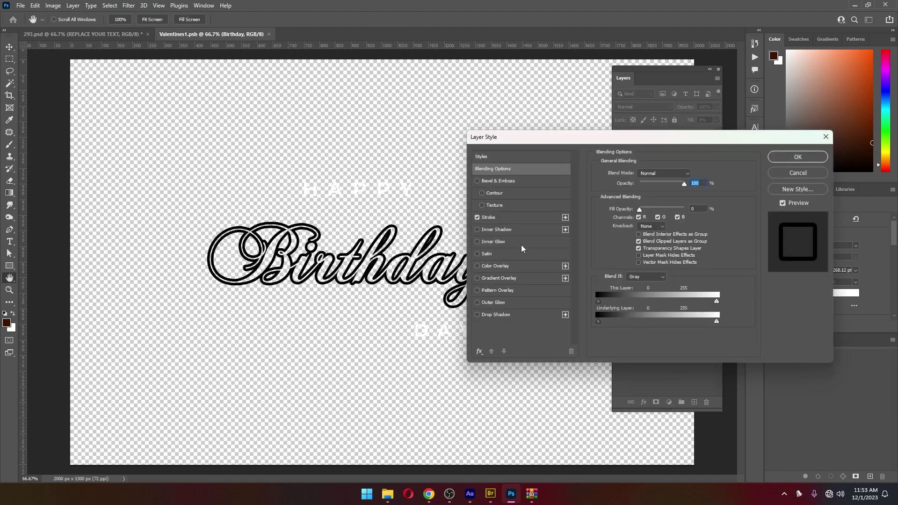
{"action": "left_click", "coordinate": [511, 218]}
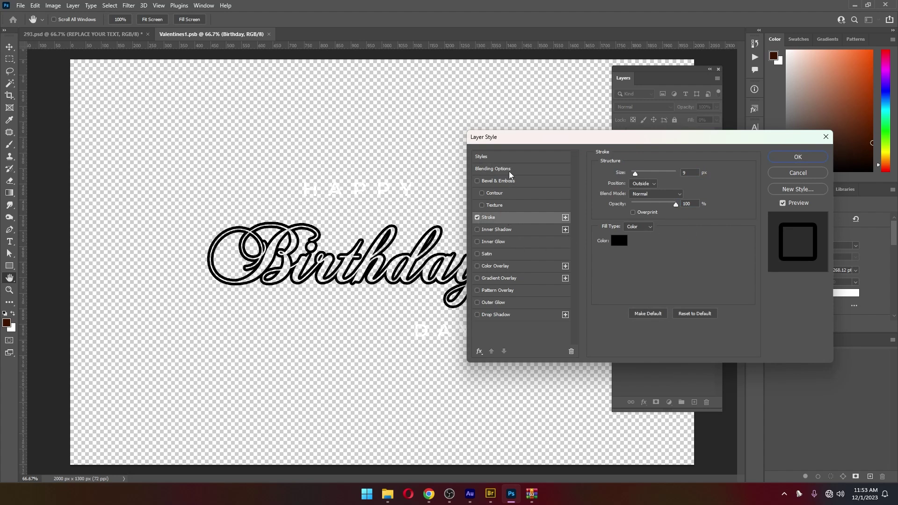
{"action": "key", "text": "Return"}
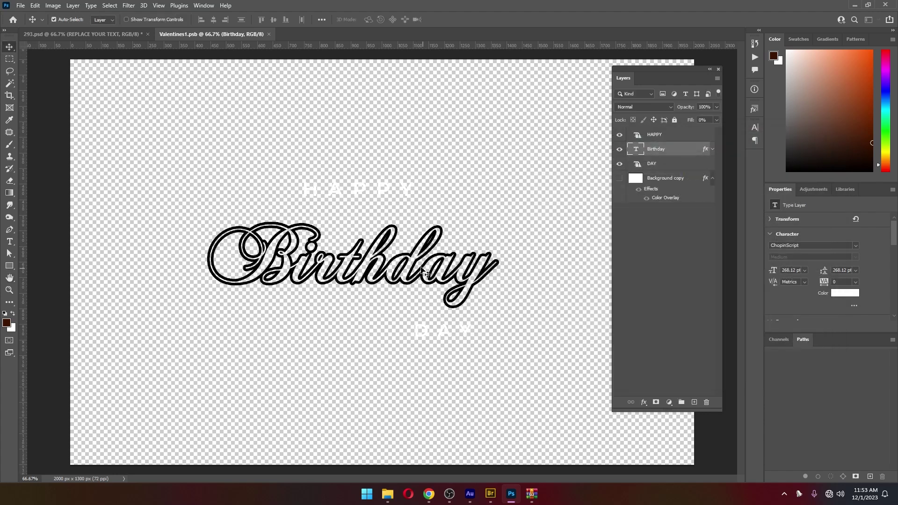
Clear the Birthday layer's style so the lettering is solid white with no outline
{"action": "key", "text": "alt+l"}
{"action": "key", "text": "y"}
{"action": "key", "text": "c"}
{"action": "key", "text": "Return"}
{"action": "key", "text": "alt+BackSpace"}
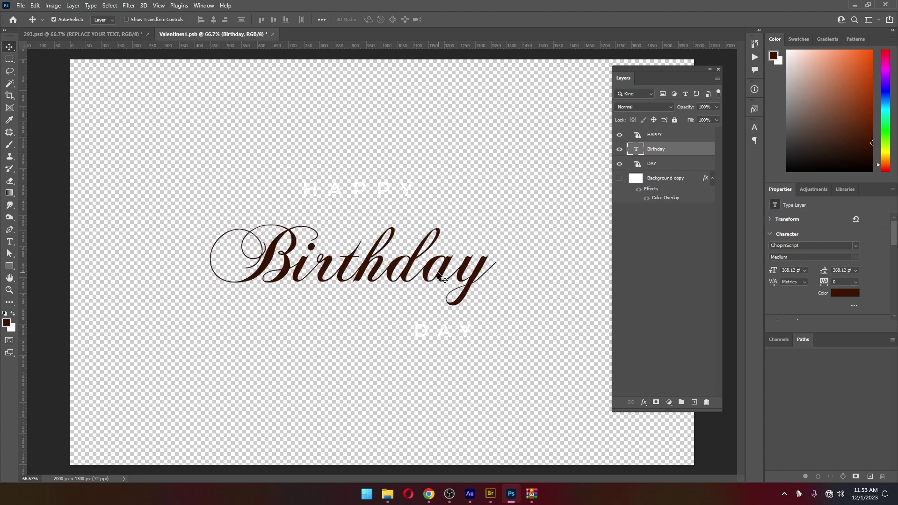
{"action": "key", "text": "ctrl+BackSpace"}
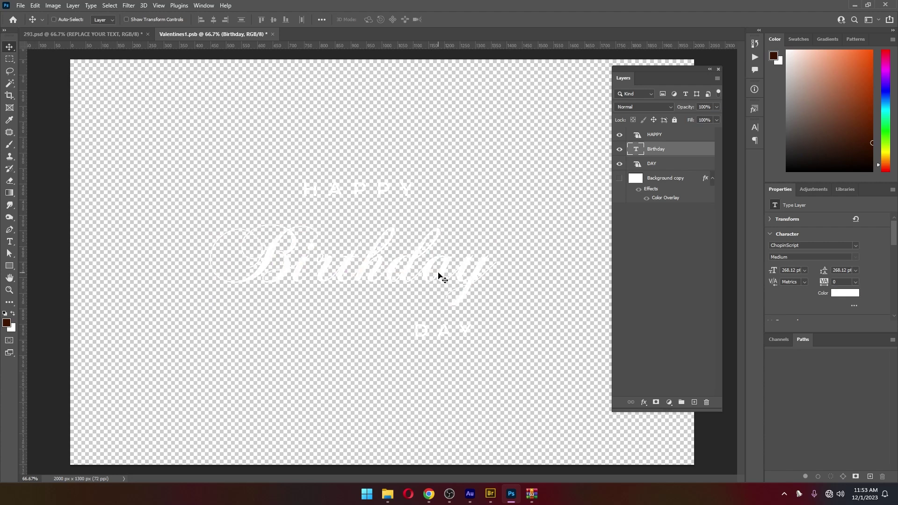
Save the Birthday document and return to 293.psd, undoing an accidental headline move
{"action": "key", "text": "ctrl+s"}
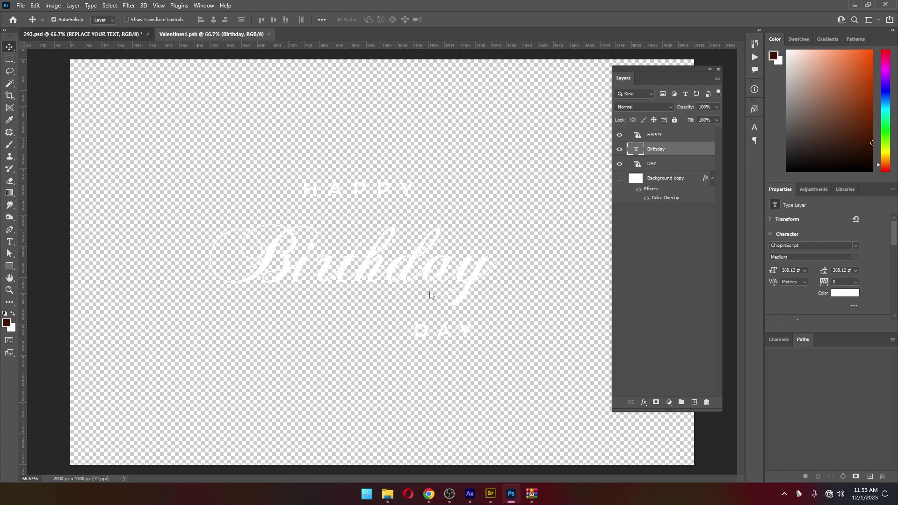
{"action": "key", "text": "ctrl+Tab"}
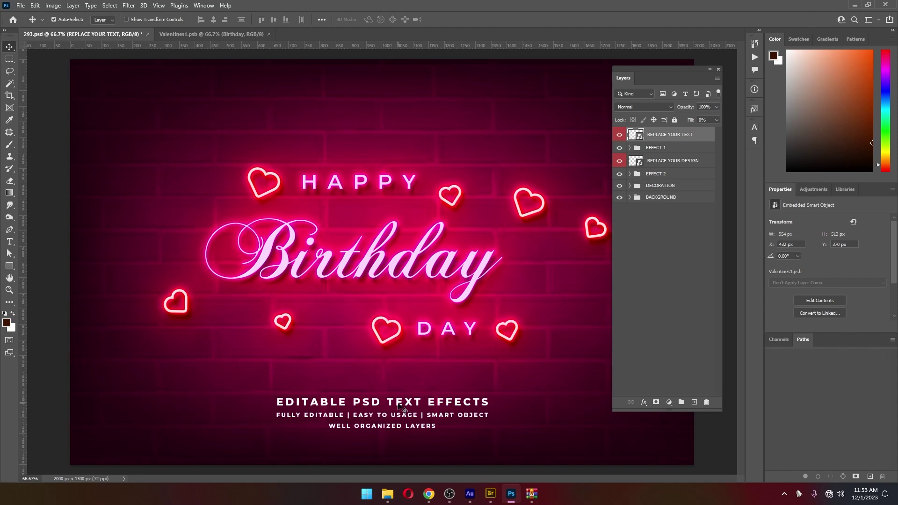
{"action": "left_click_drag", "start_coordinate": [405, 406], "coordinate": [385, 407]}
{"action": "key", "text": "ctrl+z"}
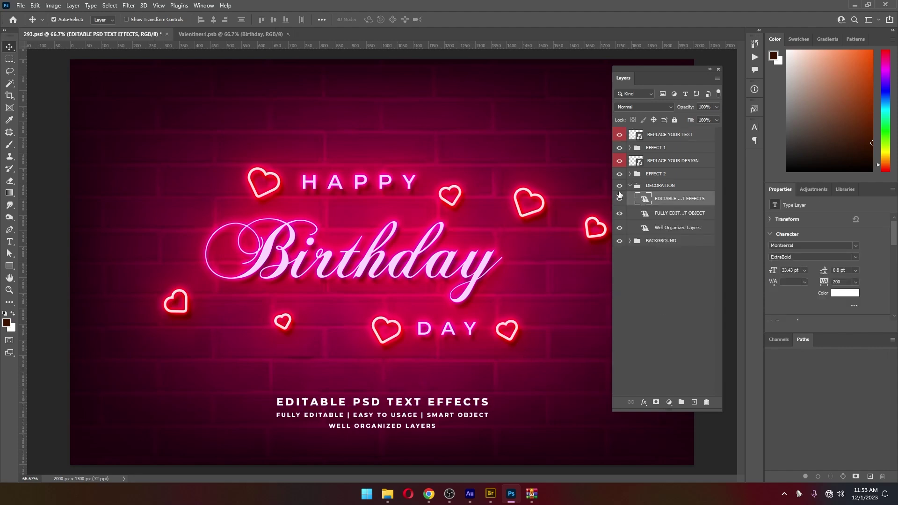
Hide the DECORATION and BACKGROUND groups and start a Quick Export as PNG
{"action": "left_click", "coordinate": [620, 189]}
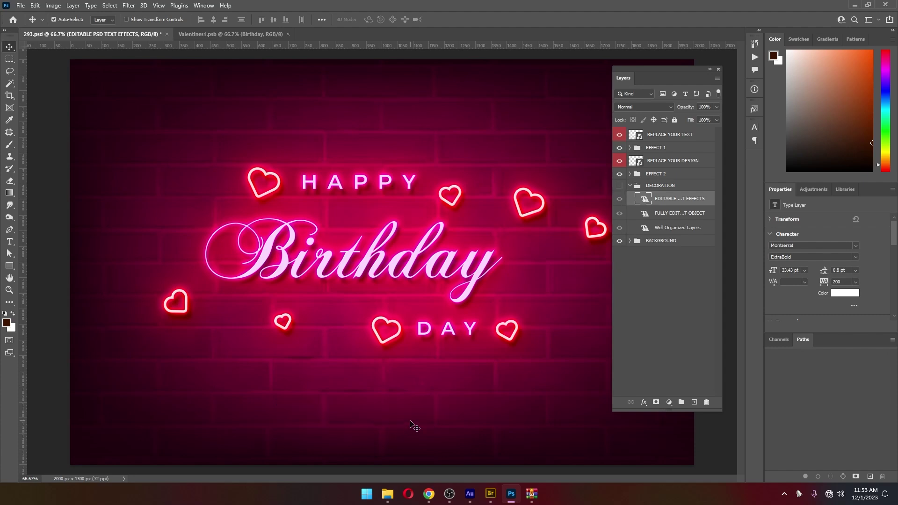
{"action": "key", "text": "f"}
{"action": "left_click", "coordinate": [620, 240]}
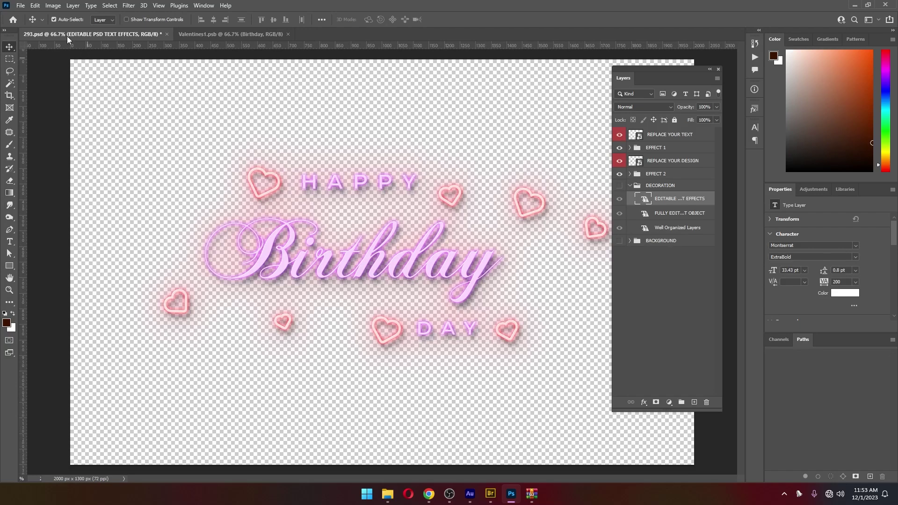
{"action": "left_click", "coordinate": [21, 5]}
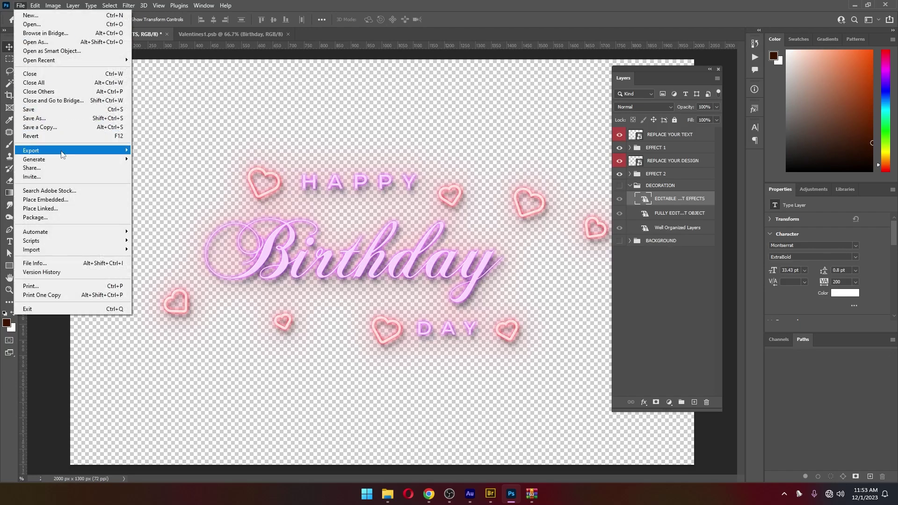
{"action": "mouse_move", "coordinate": [30, 150]}
{"action": "left_click", "coordinate": [176, 149]}
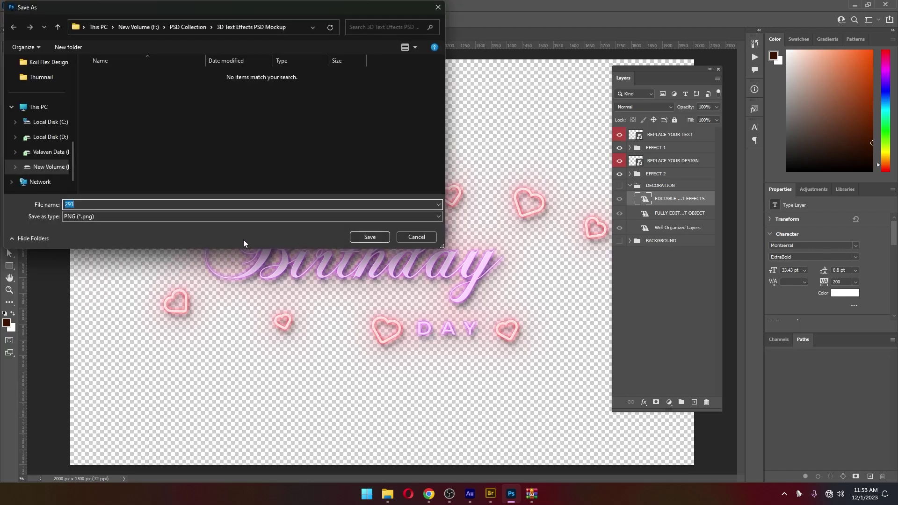
Save 293.png to the Desktop and close both documents without saving
{"action": "scroll", "coordinate": [42, 173], "scroll_direction": "up", "scroll_amount": 5}
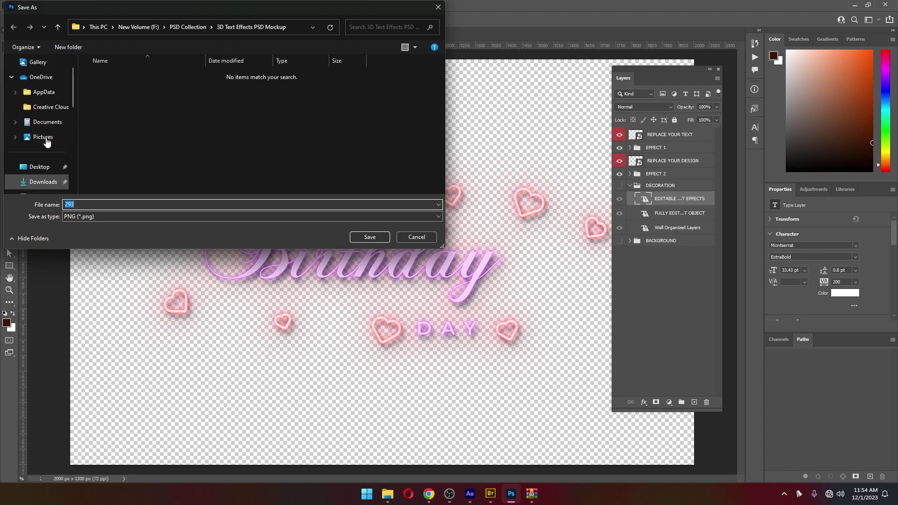
{"action": "left_click", "coordinate": [44, 170]}
{"action": "key", "text": "Return"}
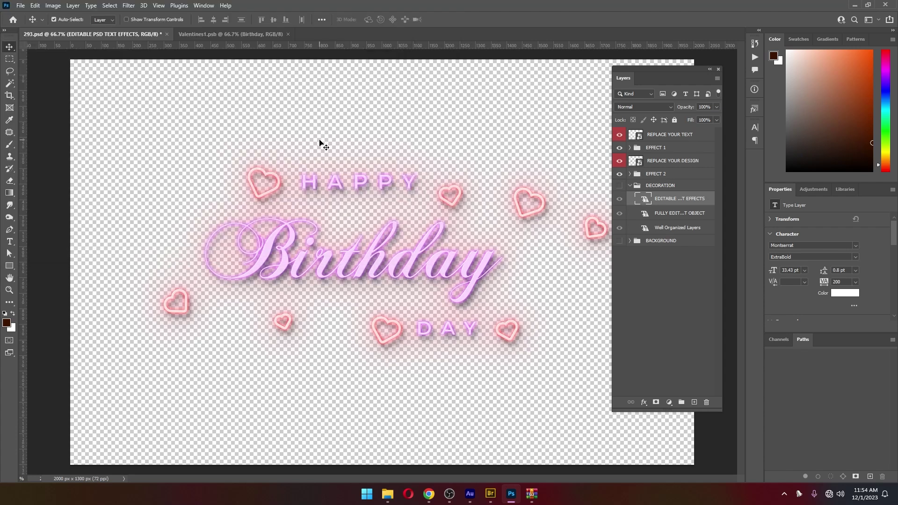
{"action": "key", "text": "ctrl+w"}
{"action": "left_click", "coordinate": [445, 182]}
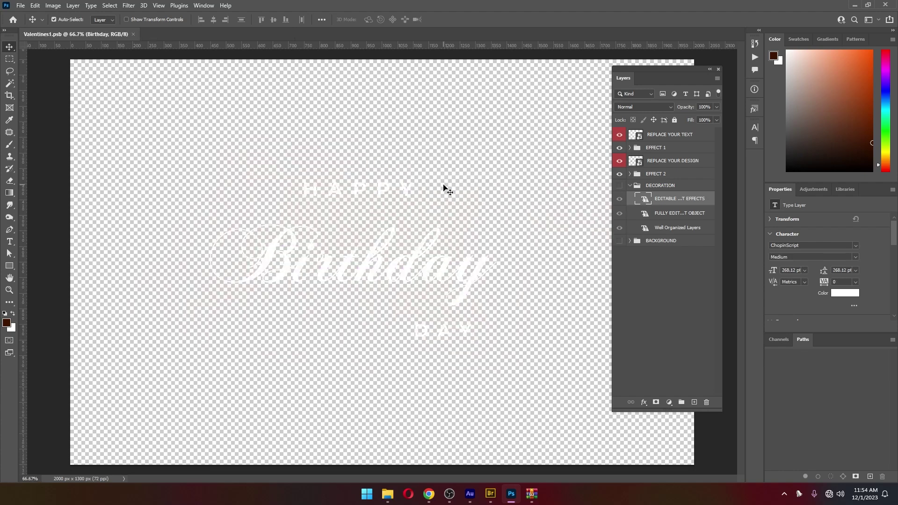
{"action": "key", "text": "ctrl+w"}
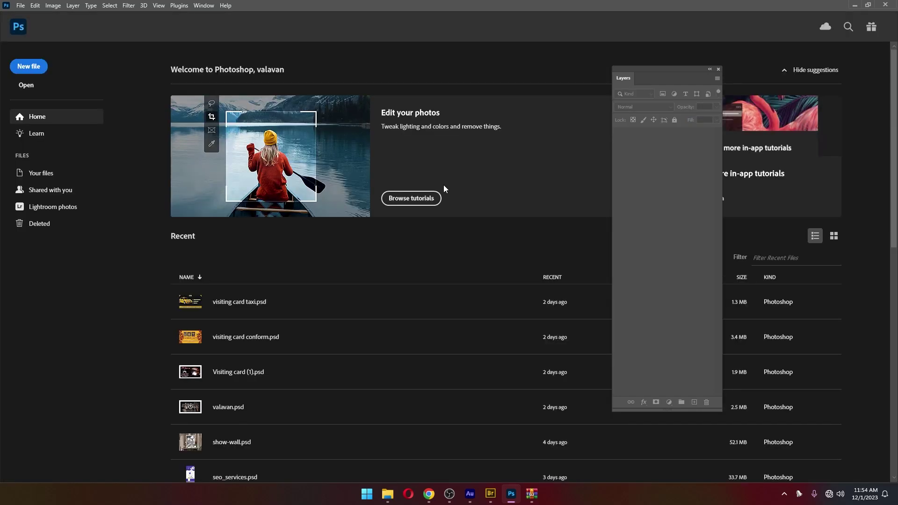
Open the exported 293.png in Photoshop
{"action": "key", "text": "ctrl+o"}
{"action": "left_click", "coordinate": [241, 164]}
{"action": "double_click", "coordinate": [240, 165]}
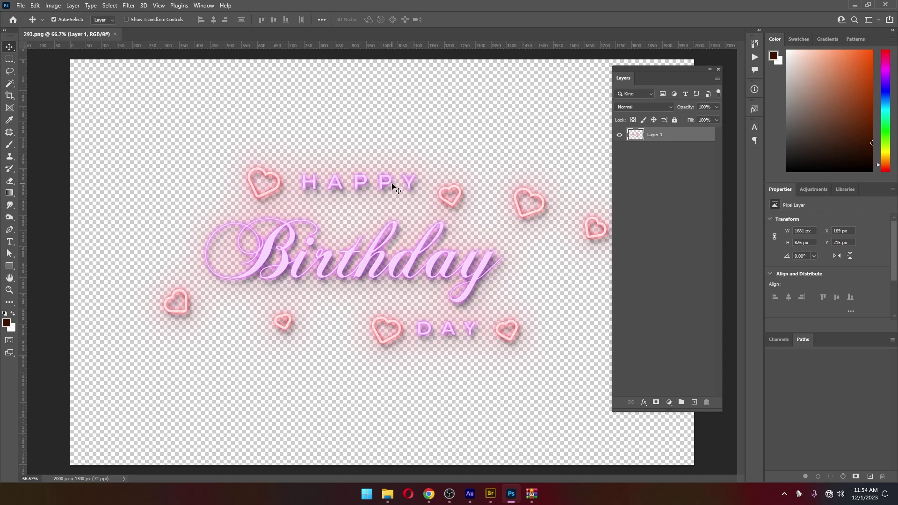
In Bridge, go to Birthday design collection 1 and open BIRTHDAY FLEX (6).PSD in Photoshop
{"action": "left_click", "coordinate": [490, 493]}
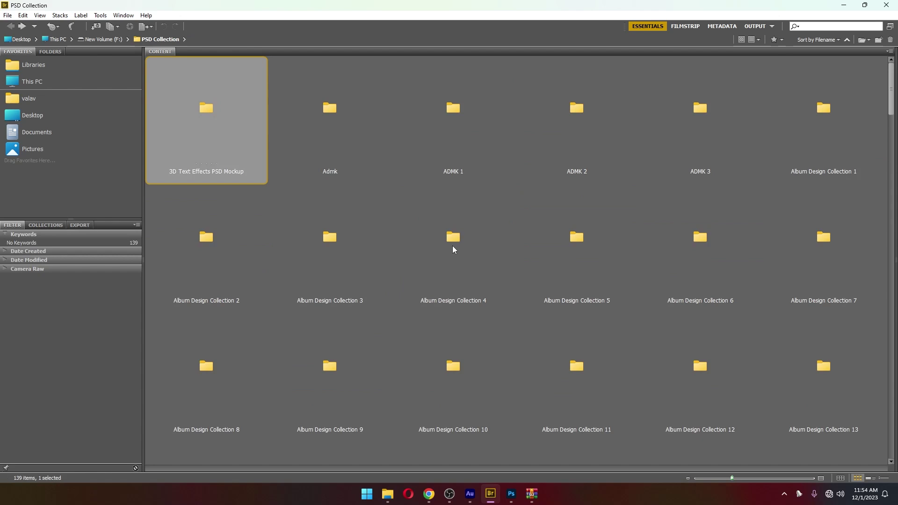
{"action": "type", "text": "br"}
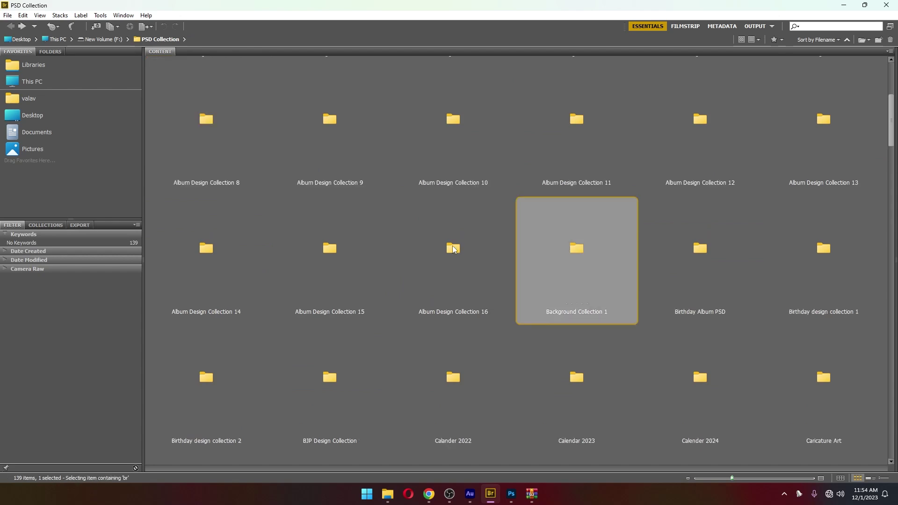
{"action": "key", "text": "Right"}
{"action": "key", "text": "Return"}
{"action": "key", "text": "ctrl+Up"}
{"action": "key", "text": "Right"}
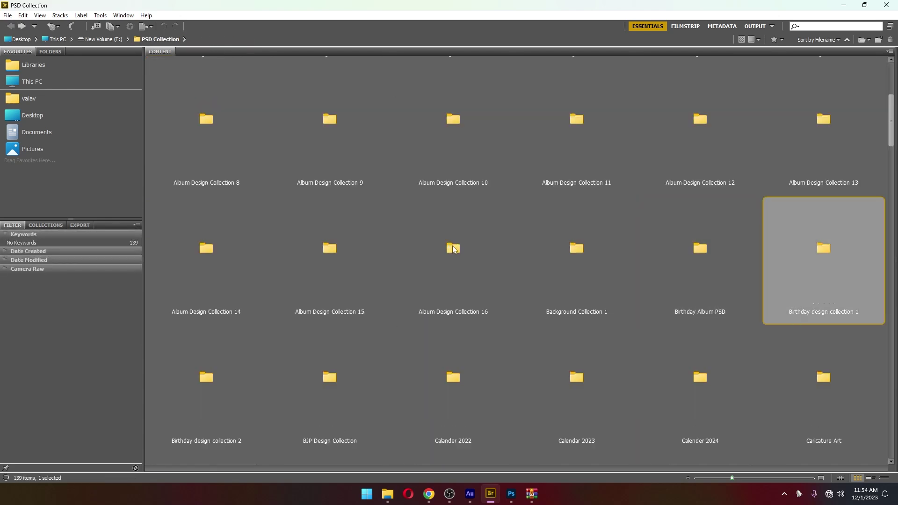
{"action": "key", "text": "Return"}
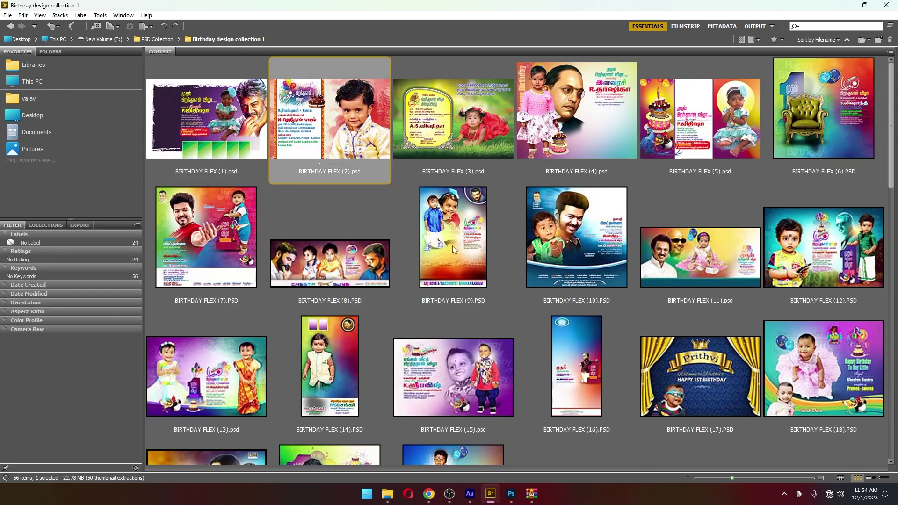
{"action": "key", "text": "Right"}
{"action": "key", "text": "Right"}
{"action": "key", "text": "Right"}
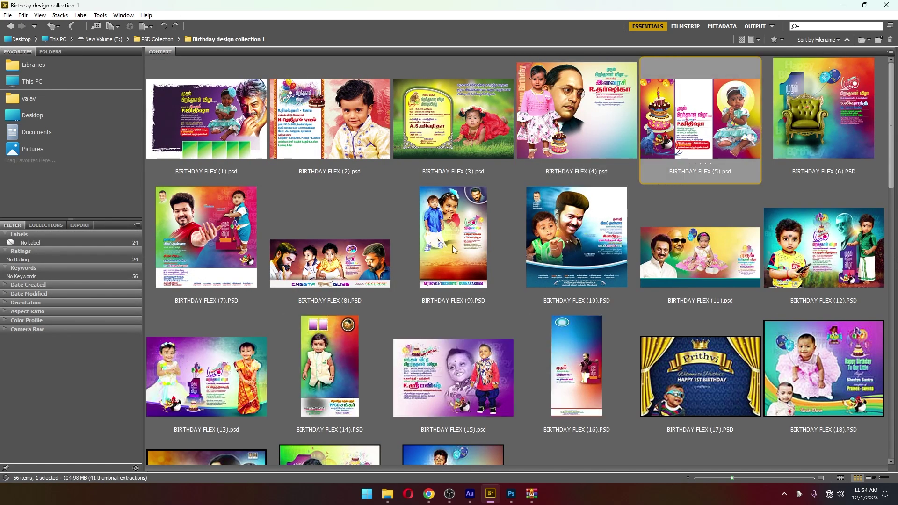
{"action": "key", "text": "Right"}
{"action": "key", "text": "Return"}
{"action": "key", "text": "alt+Tab"}
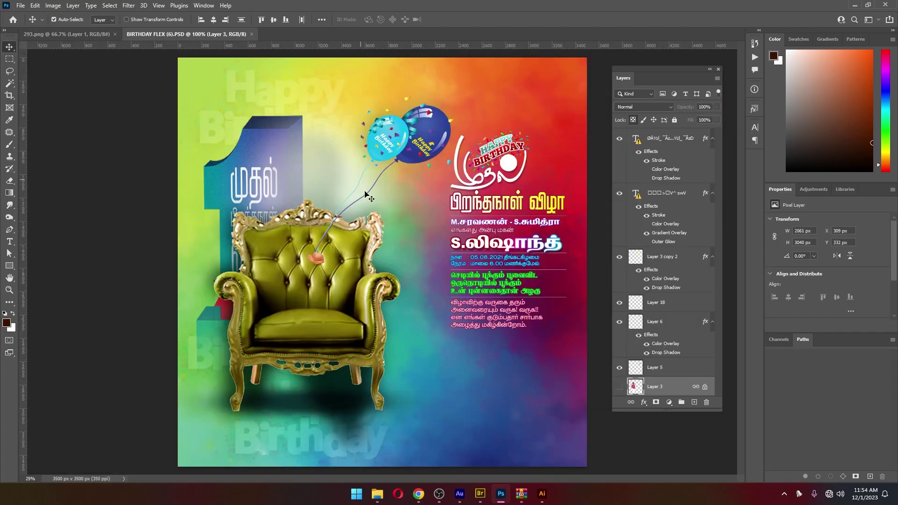
Drag the neon greeting from 293.png into the BIRTHDAY FLEX (6) design
{"action": "left_click", "coordinate": [70, 34]}
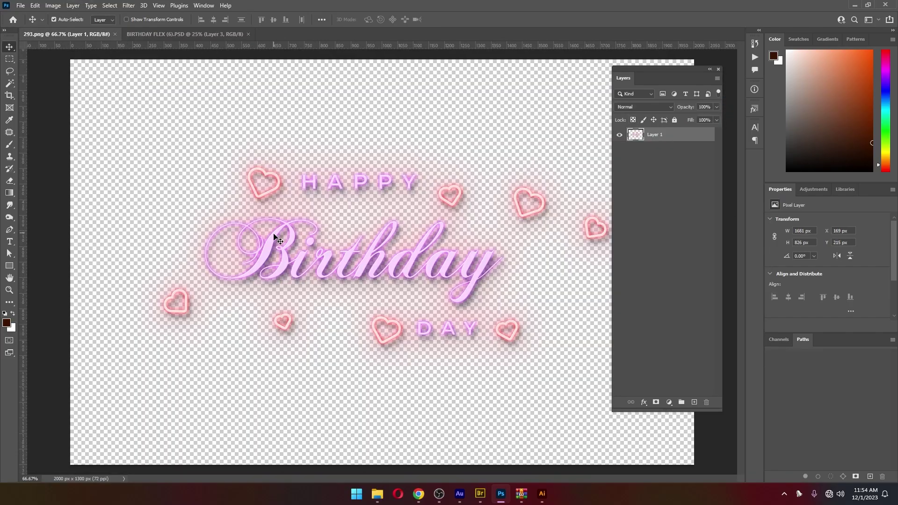
{"action": "left_click_drag", "start_coordinate": [276, 238], "coordinate": [213, 34]}
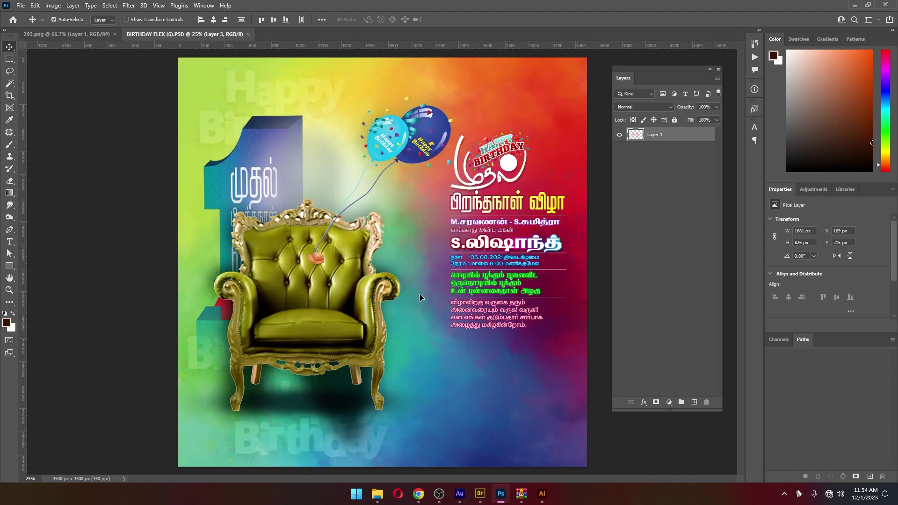
{"action": "mouse_move", "coordinate": [420, 297]}
{"action": "left_mouse_down"}
{"action": "mouse_move", "coordinate": [551, 377]}
{"action": "mouse_move", "coordinate": [534, 372]}
{"action": "left_mouse_up"}
{"action": "key", "text": "Tab"}
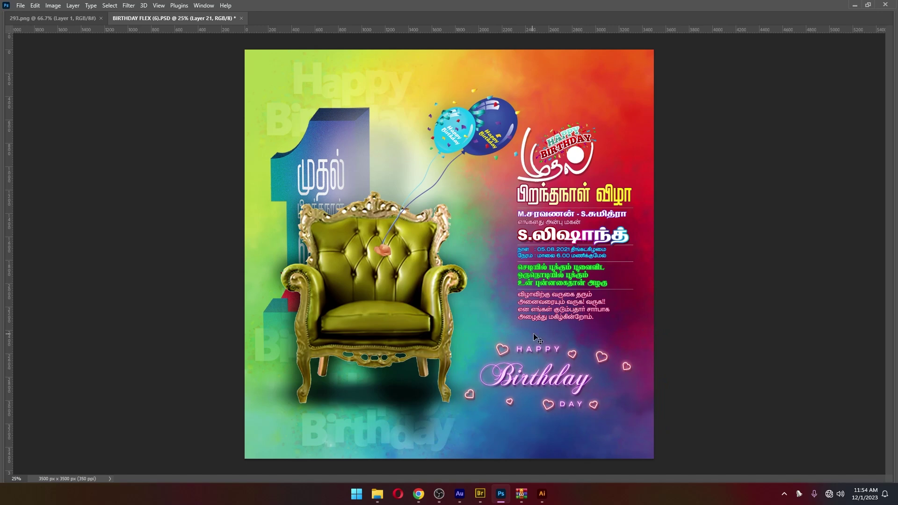
Try moving the chair and balloons, then undo to keep the original layout
{"action": "left_click", "coordinate": [276, 148]}
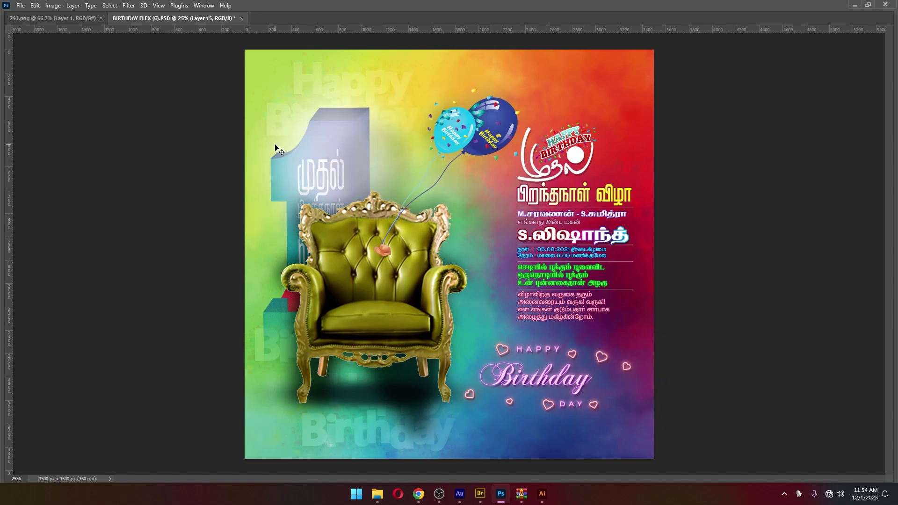
{"action": "left_click", "coordinate": [390, 275]}
{"action": "left_click_drag", "start_coordinate": [370, 281], "coordinate": [509, 248]}
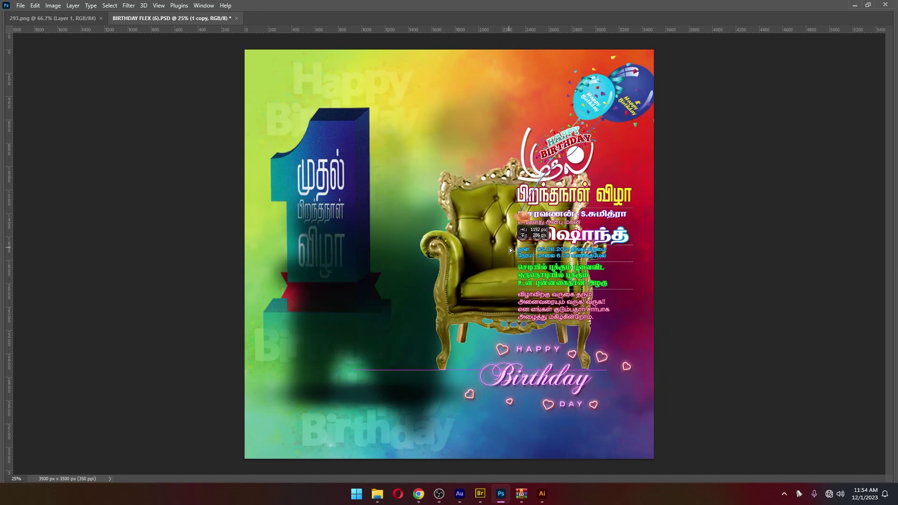
{"action": "key", "text": "ctrl+z"}
{"action": "key", "text": "ctrl+z"}
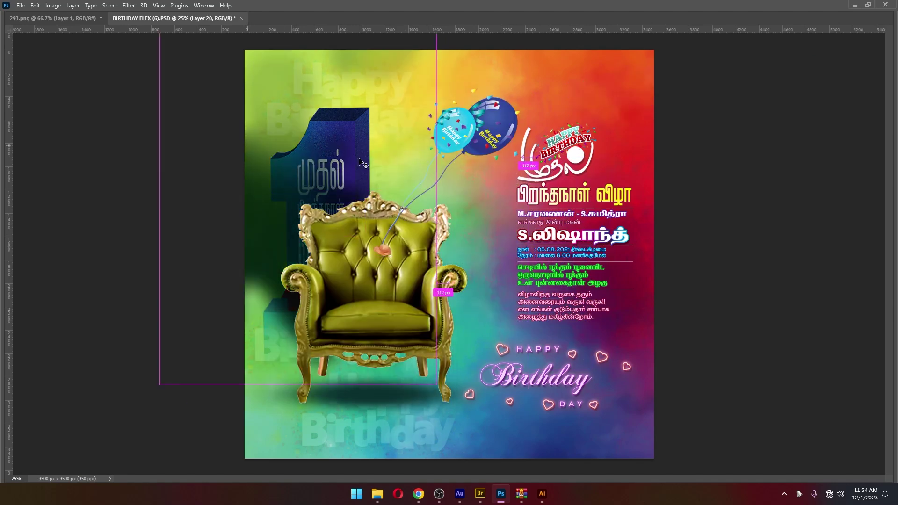
{"action": "key", "text": "ctrl+z"}
{"action": "key", "text": "ctrl+z"}
{"action": "key", "text": "ctrl+z"}
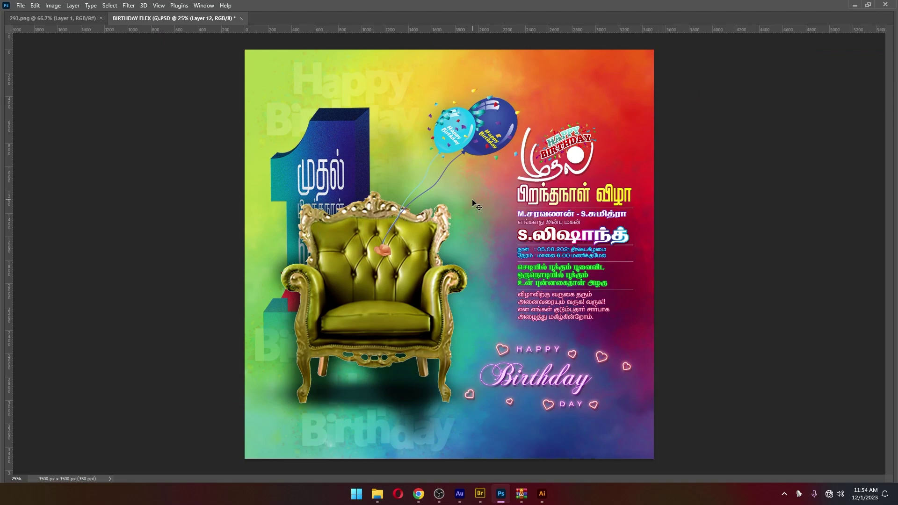
{"action": "key", "text": "Tab"}
{"action": "left_click", "coordinate": [481, 494]}
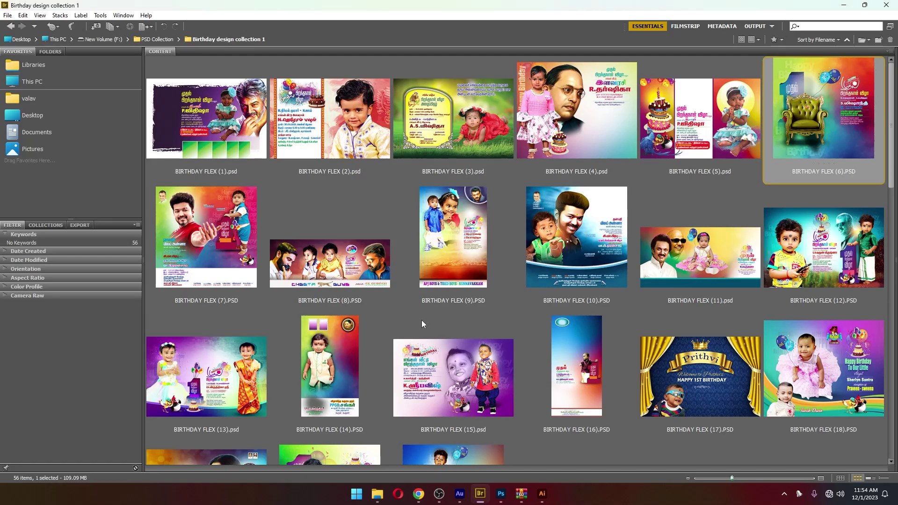
Return to PSD Collection and open the 3D Text Effects PSD Mockup folder
{"action": "key", "text": "ctrl+bracketleft"}
{"action": "scroll", "coordinate": [291, 159], "scroll_direction": "up", "scroll_amount": 5}
{"action": "double_click", "coordinate": [220, 141]}
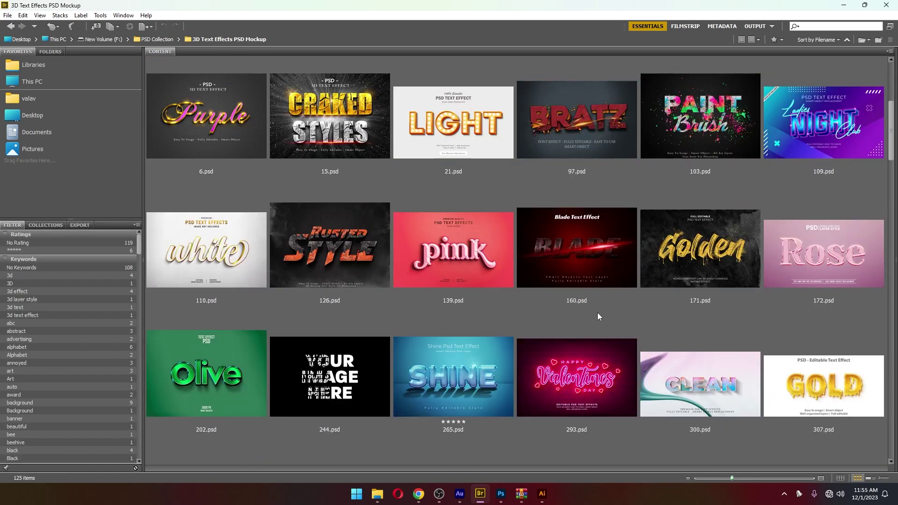
{"action": "scroll", "coordinate": [598, 317], "scroll_direction": "down", "scroll_amount": 1}
{"action": "scroll", "coordinate": [598, 316], "scroll_direction": "down", "scroll_amount": 1}
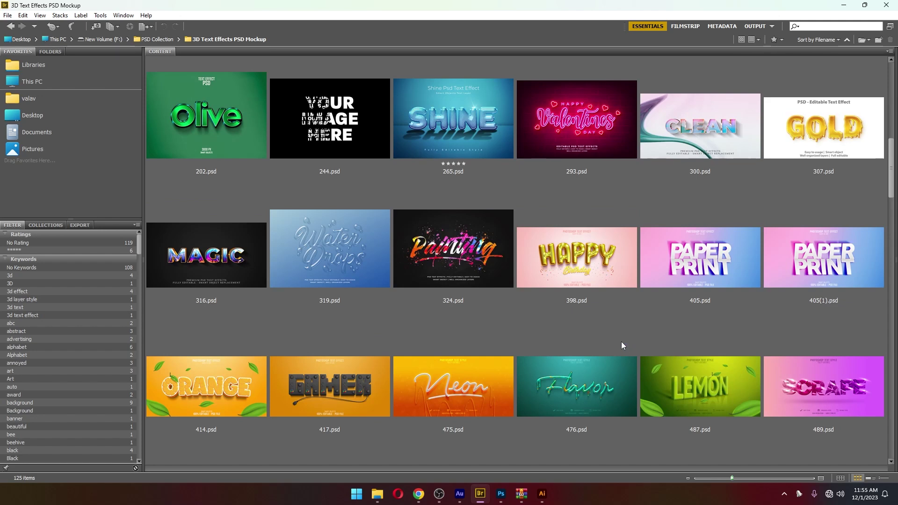
Browse the 475.psd, 489.psd and 316.psd text-effect previews
{"action": "left_click", "coordinate": [461, 392]}
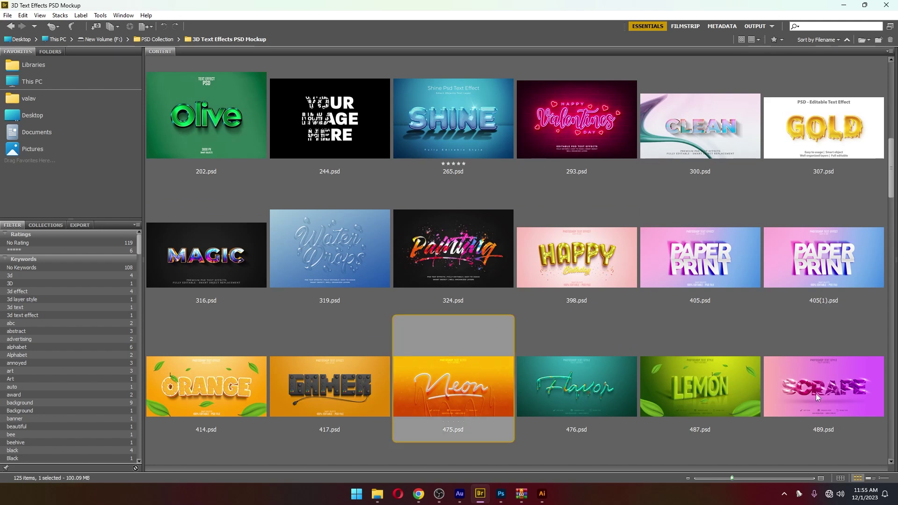
{"action": "left_click", "coordinate": [778, 401]}
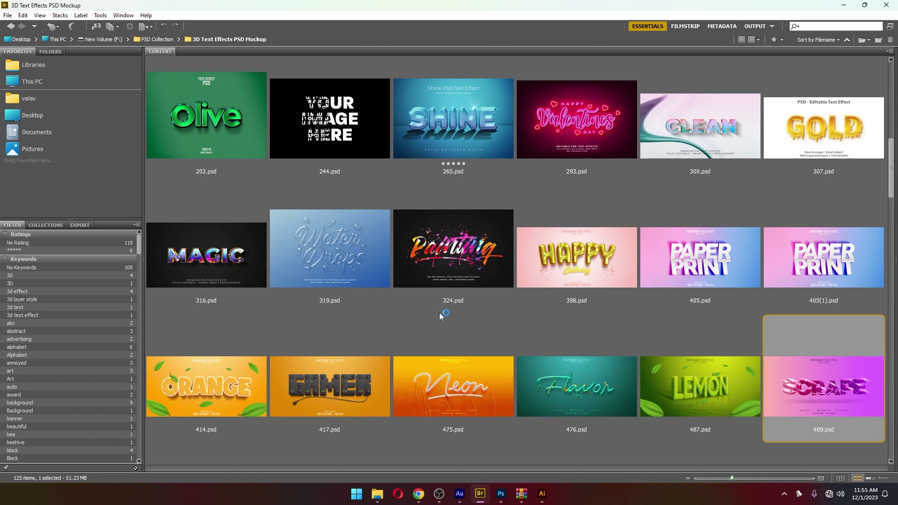
{"action": "left_click", "coordinate": [215, 263]}
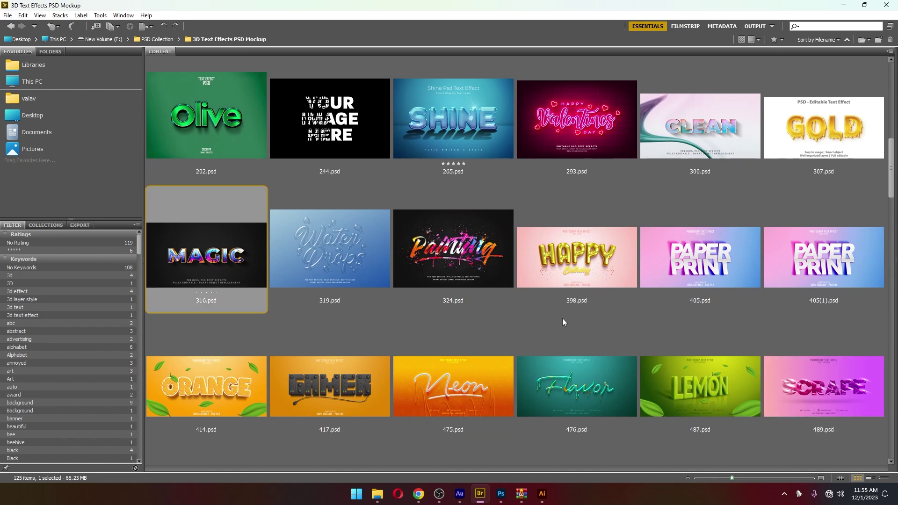
{"action": "scroll", "coordinate": [562, 318], "scroll_direction": "down", "scroll_amount": 4}
{"action": "scroll", "coordinate": [563, 318], "scroll_direction": "down", "scroll_amount": 3}
{"action": "scroll", "coordinate": [564, 323], "scroll_direction": "down", "scroll_amount": 3}
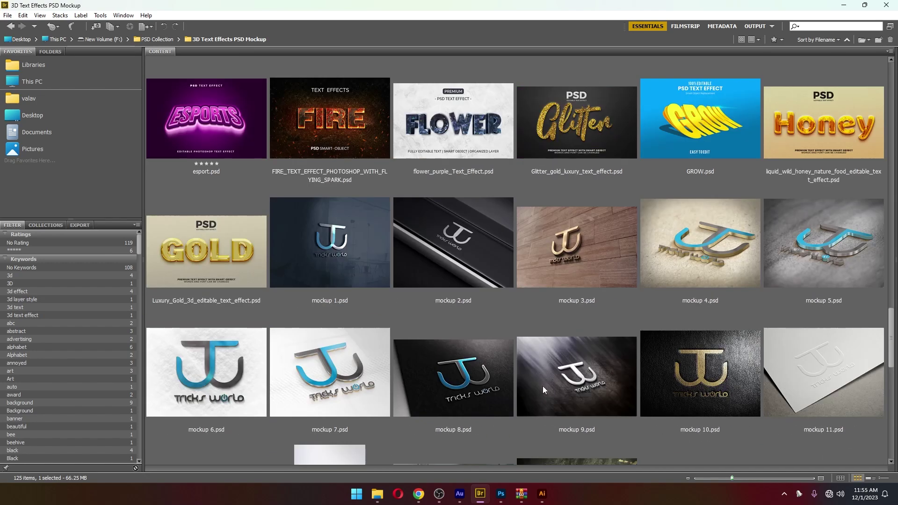
{"action": "scroll", "coordinate": [515, 304], "scroll_direction": "up", "scroll_amount": 4}
{"action": "scroll", "coordinate": [523, 351], "scroll_direction": "down", "scroll_amount": 4}
{"action": "left_click", "coordinate": [419, 494]}
Scroll the Mega Collection Sale page down to the ₹1320 offer, then back to the price breakdown
{"action": "left_click", "coordinate": [47, 7]}
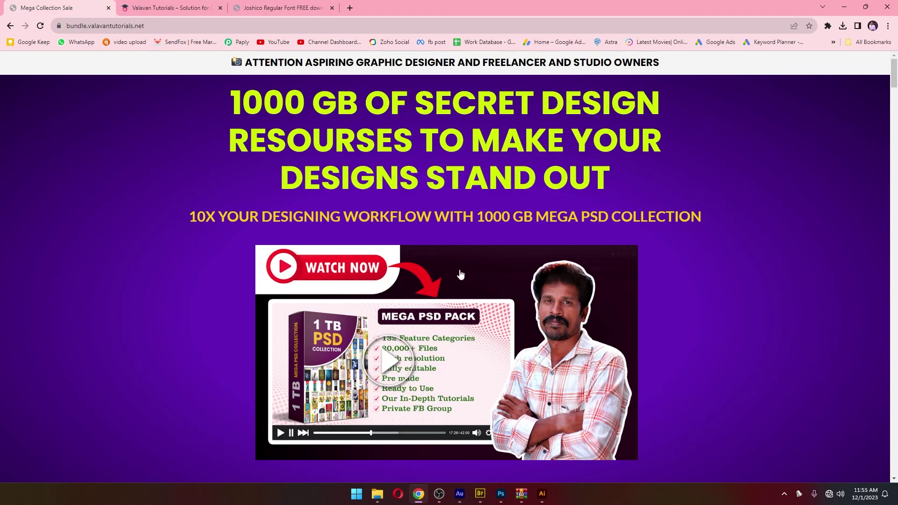
{"action": "scroll", "coordinate": [519, 304], "scroll_direction": "down", "scroll_amount": 5}
{"action": "scroll", "coordinate": [570, 323], "scroll_direction": "down", "scroll_amount": 8}
{"action": "scroll", "coordinate": [623, 339], "scroll_direction": "down", "scroll_amount": 5}
{"action": "scroll", "coordinate": [623, 339], "scroll_direction": "down", "scroll_amount": 5}
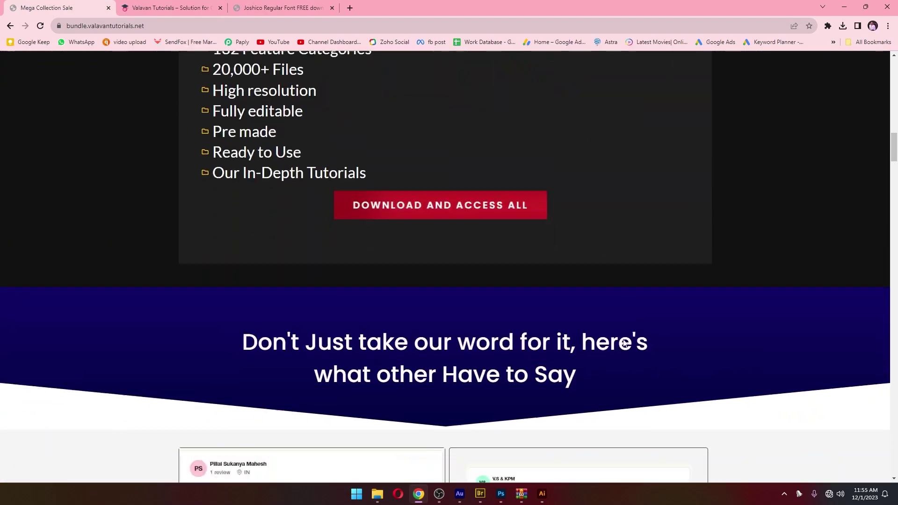
{"action": "scroll", "coordinate": [623, 339], "scroll_direction": "down", "scroll_amount": 8}
{"action": "scroll", "coordinate": [573, 330], "scroll_direction": "down", "scroll_amount": 10}
{"action": "scroll", "coordinate": [538, 300], "scroll_direction": "down", "scroll_amount": 4}
{"action": "scroll", "coordinate": [538, 294], "scroll_direction": "down", "scroll_amount": 5}
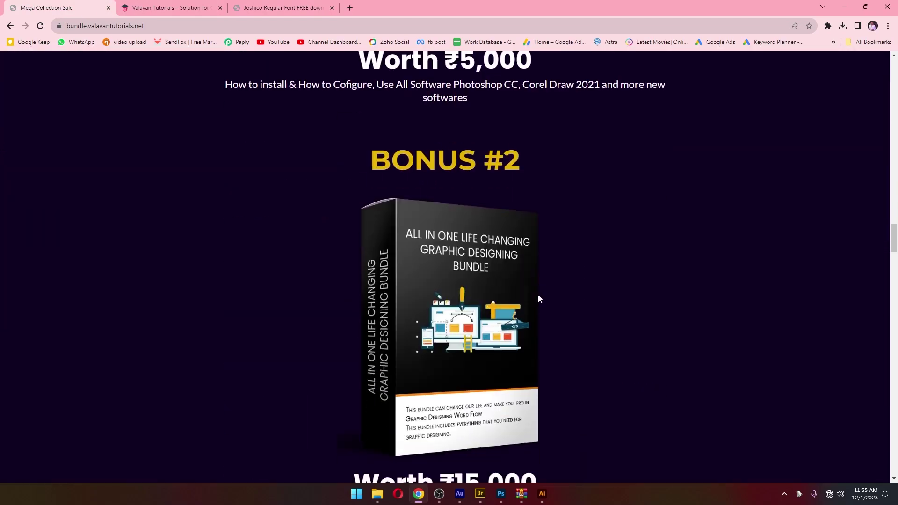
{"action": "scroll", "coordinate": [380, 323], "scroll_direction": "down", "scroll_amount": 8}
{"action": "scroll", "coordinate": [380, 323], "scroll_direction": "down", "scroll_amount": 5}
{"action": "scroll", "coordinate": [421, 328], "scroll_direction": "down", "scroll_amount": 9}
{"action": "scroll", "coordinate": [468, 333], "scroll_direction": "down", "scroll_amount": 9}
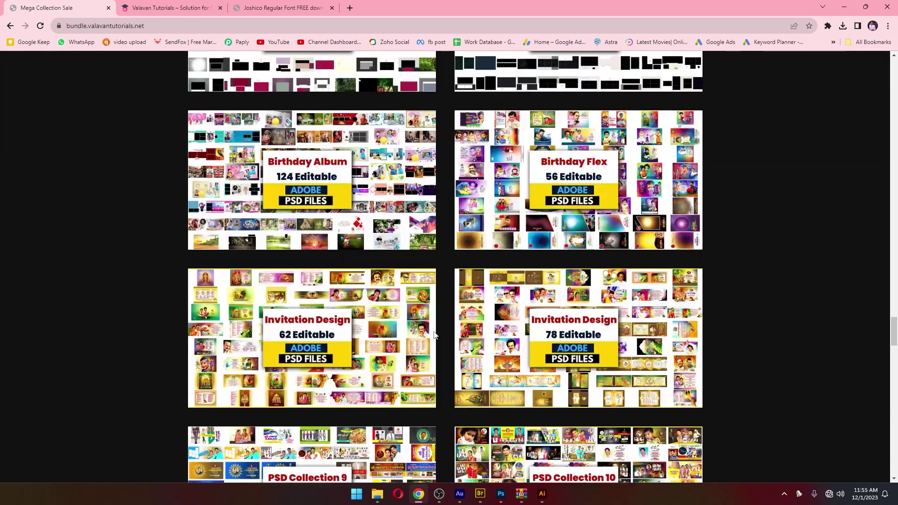
{"action": "scroll", "coordinate": [509, 336], "scroll_direction": "down", "scroll_amount": 5}
{"action": "scroll", "coordinate": [509, 336], "scroll_direction": "down", "scroll_amount": 8}
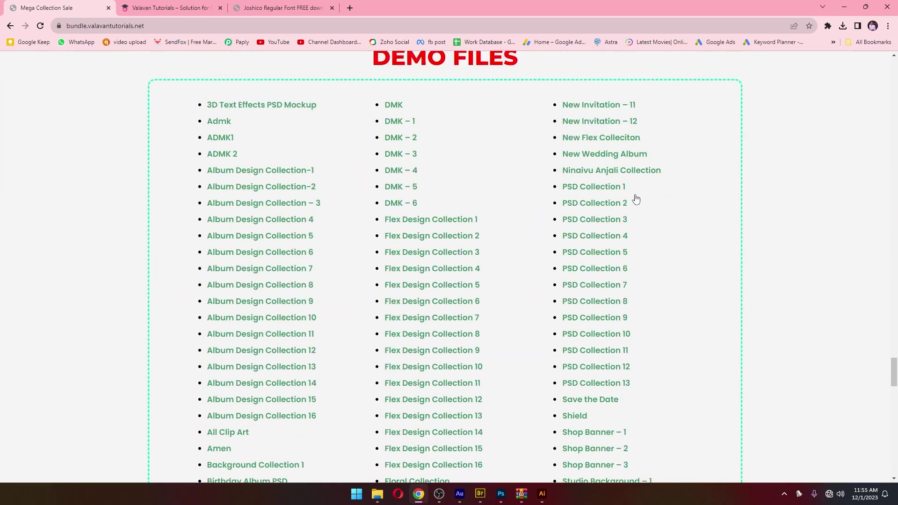
{"action": "scroll", "coordinate": [620, 290], "scroll_direction": "down", "scroll_amount": 4}
{"action": "scroll", "coordinate": [538, 281], "scroll_direction": "down", "scroll_amount": 3}
{"action": "scroll", "coordinate": [468, 262], "scroll_direction": "down", "scroll_amount": 3}
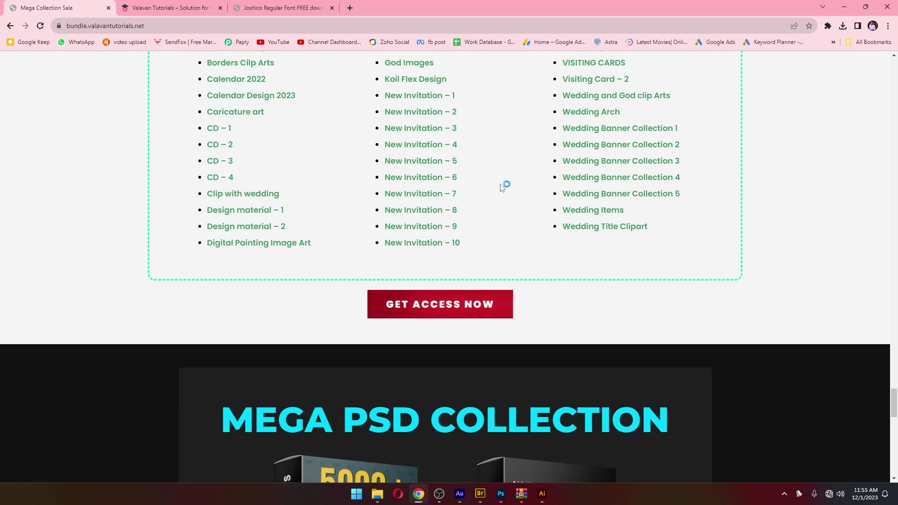
{"action": "scroll", "coordinate": [491, 225], "scroll_direction": "down", "scroll_amount": 3}
{"action": "scroll", "coordinate": [482, 259], "scroll_direction": "down", "scroll_amount": 3}
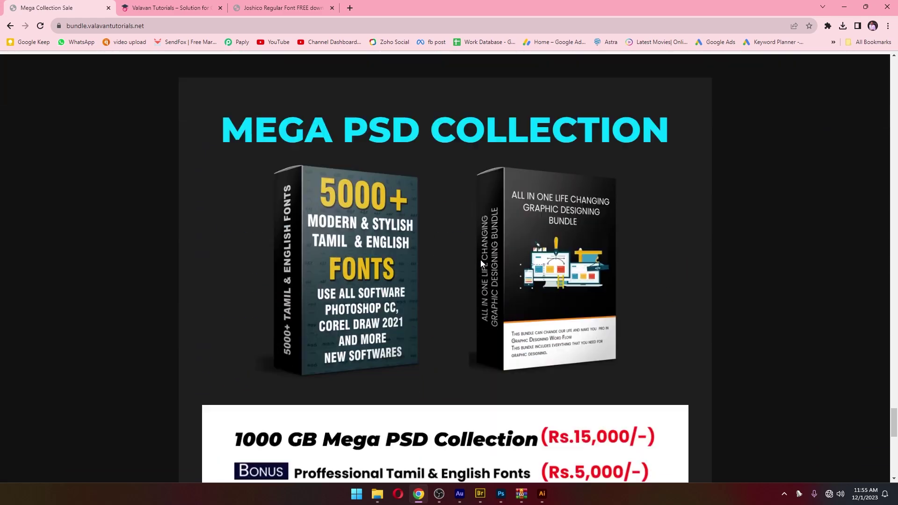
{"action": "scroll", "coordinate": [481, 259], "scroll_direction": "down", "scroll_amount": 1}
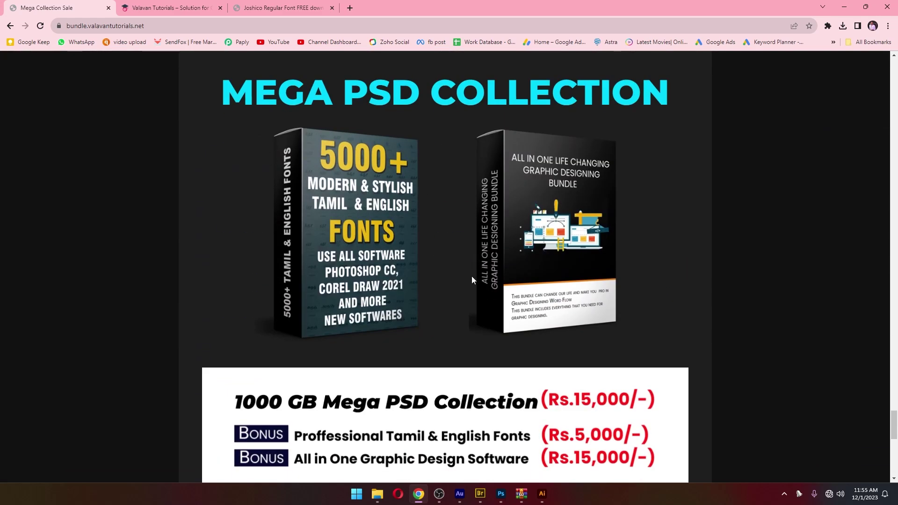
{"action": "scroll", "coordinate": [579, 246], "scroll_direction": "down", "scroll_amount": 3}
{"action": "scroll", "coordinate": [579, 275], "scroll_direction": "down", "scroll_amount": 5}
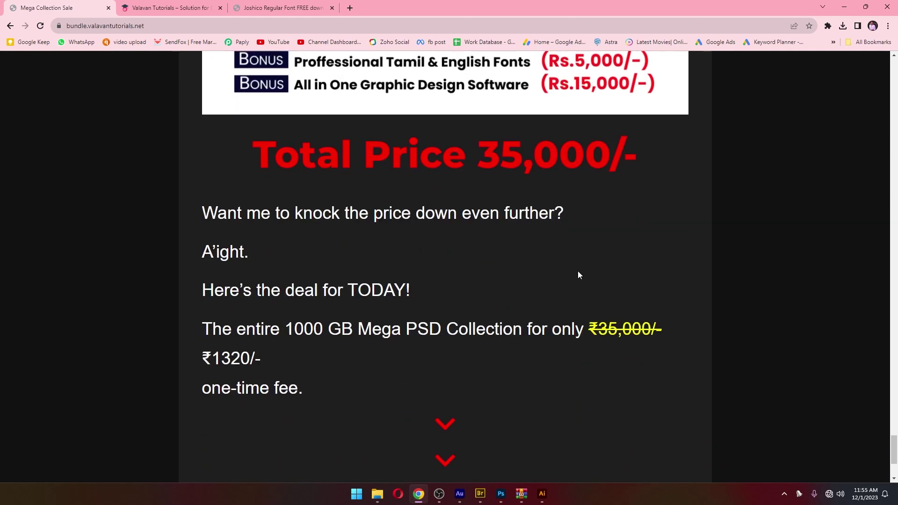
{"action": "scroll", "coordinate": [579, 275], "scroll_direction": "down", "scroll_amount": 3}
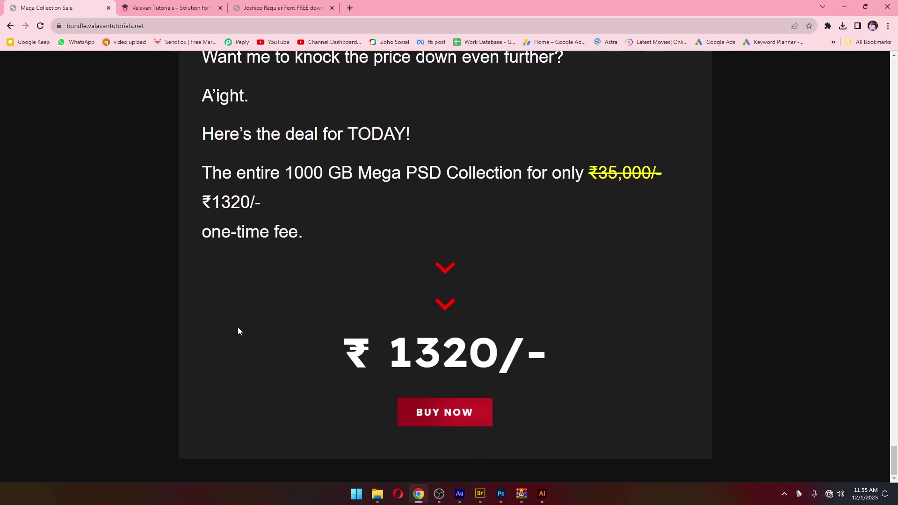
{"action": "scroll", "coordinate": [271, 256], "scroll_direction": "up", "scroll_amount": 2}
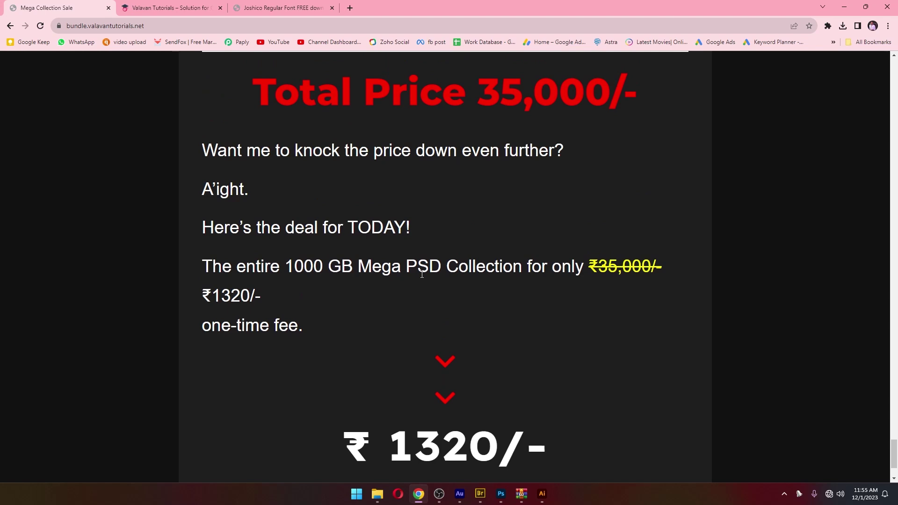
{"action": "scroll", "coordinate": [422, 275], "scroll_direction": "down", "scroll_amount": 2}
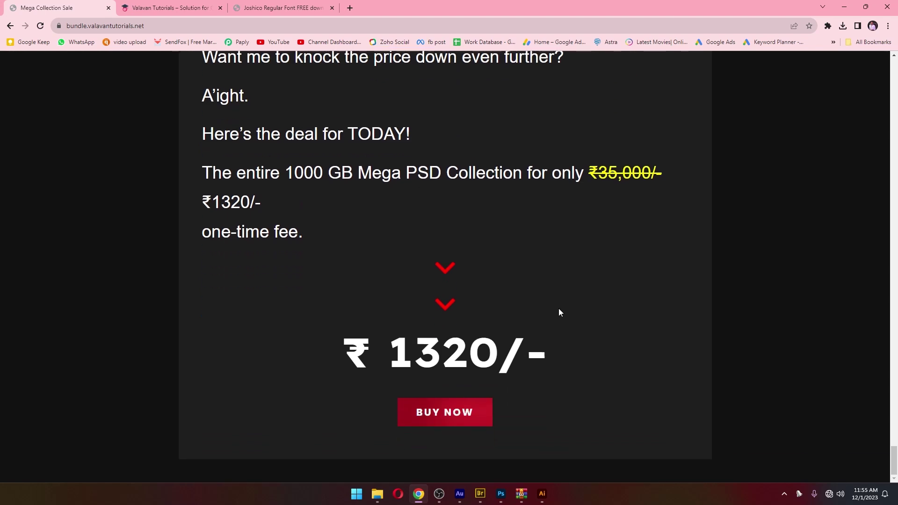
{"action": "scroll", "coordinate": [559, 309], "scroll_direction": "up", "scroll_amount": 3}
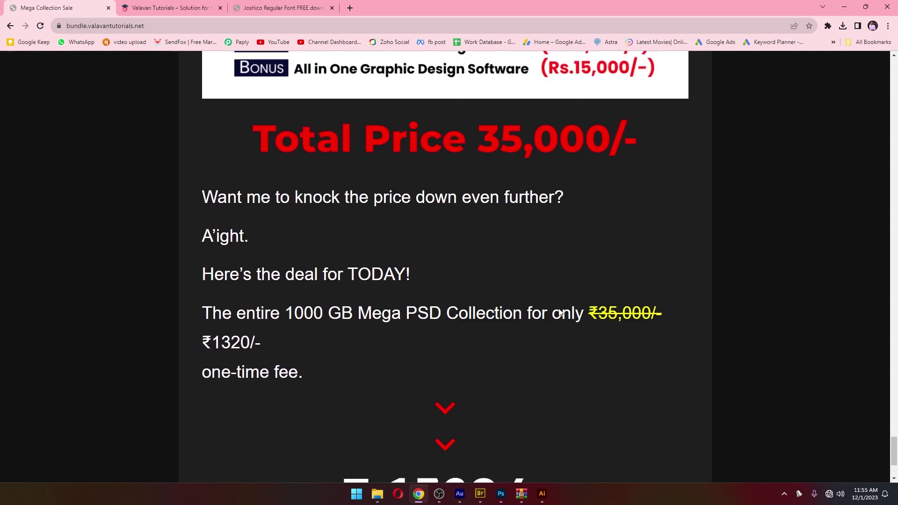
{"action": "scroll", "coordinate": [559, 309], "scroll_direction": "up", "scroll_amount": 2}
{"action": "scroll", "coordinate": [559, 309], "scroll_direction": "up", "scroll_amount": 1}
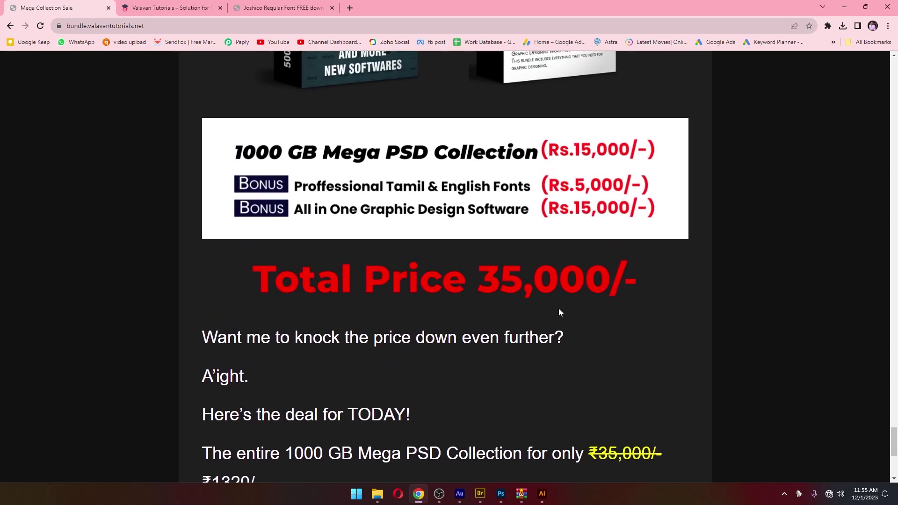